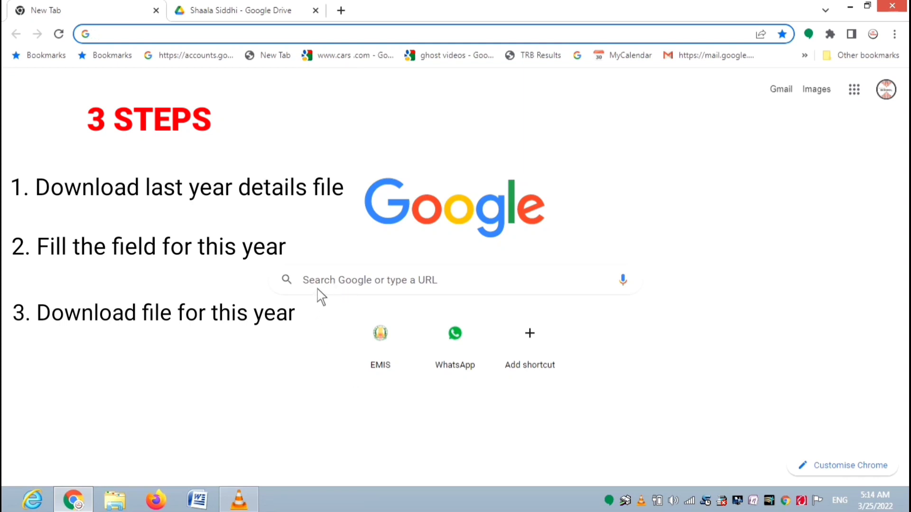
Step: Search Google for "shaalasiddhi" and open the Shaala Siddhi login page from the results
{"action": "left_click", "coordinate": [318, 289]}
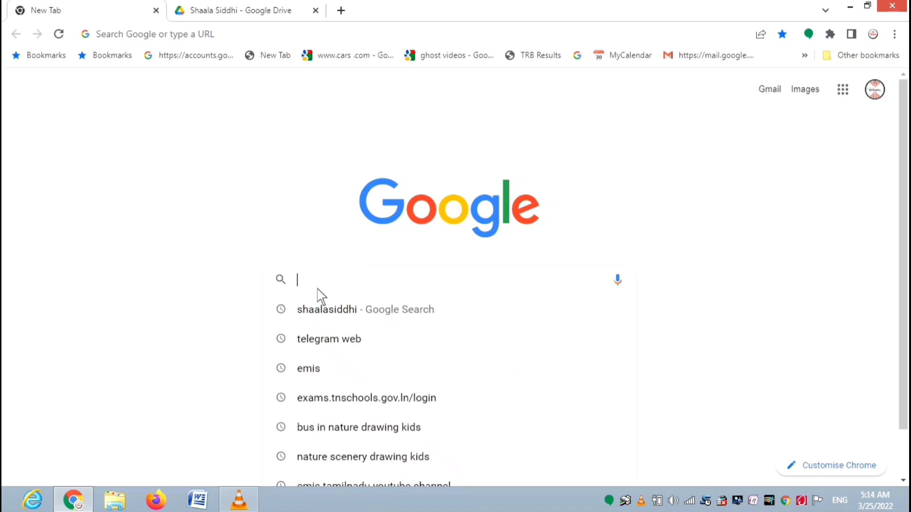
{"action": "left_click", "coordinate": [331, 322]}
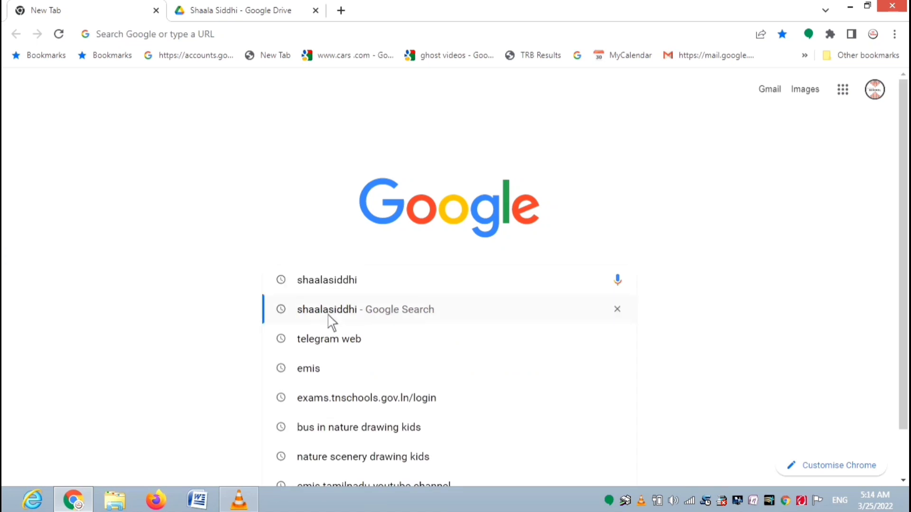
{"action": "left_click", "coordinate": [330, 309]}
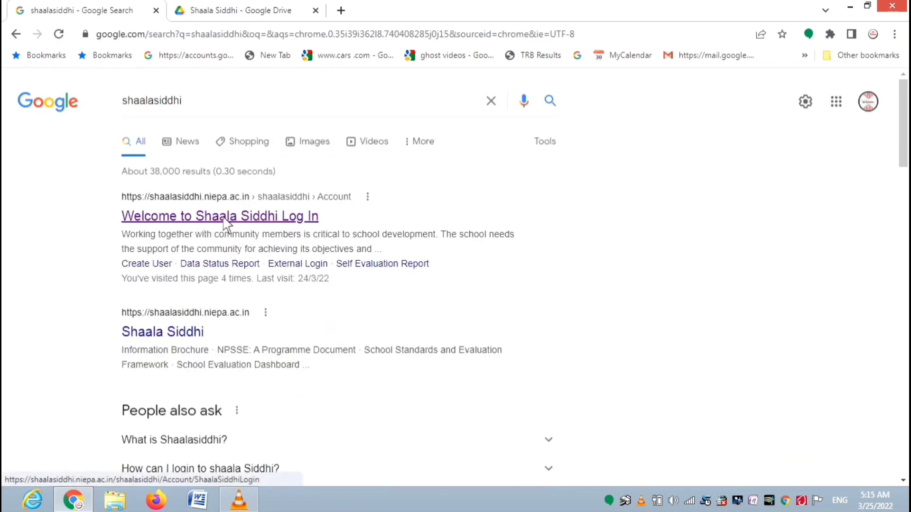
{"action": "left_click", "coordinate": [226, 219]}
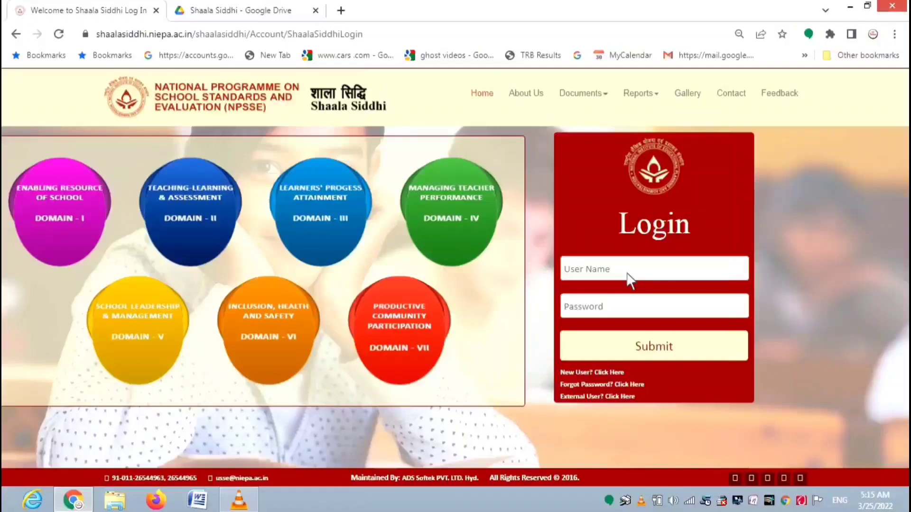
Step: Log in to the Shaala Siddhi portal with the school's user name and account password
{"action": "left_click", "coordinate": [627, 274]}
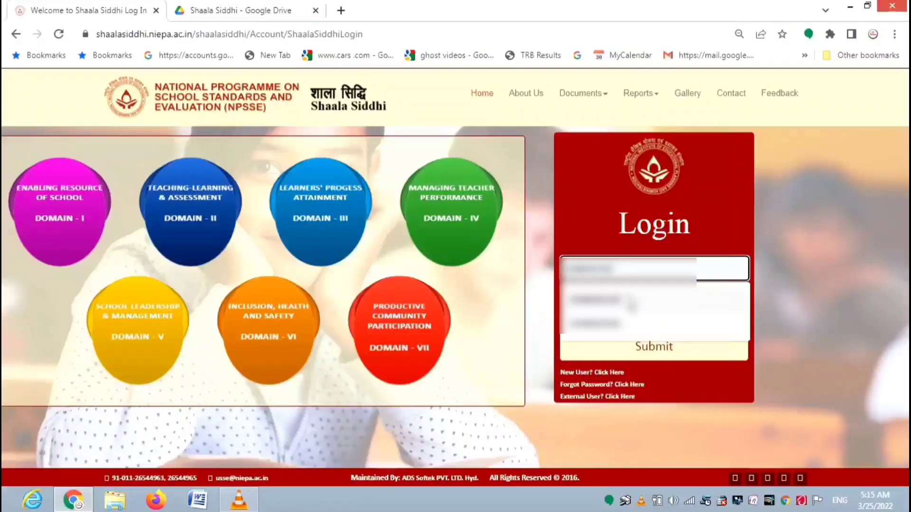
{"action": "left_click", "coordinate": [625, 305]}
{"action": "left_click", "coordinate": [628, 309]}
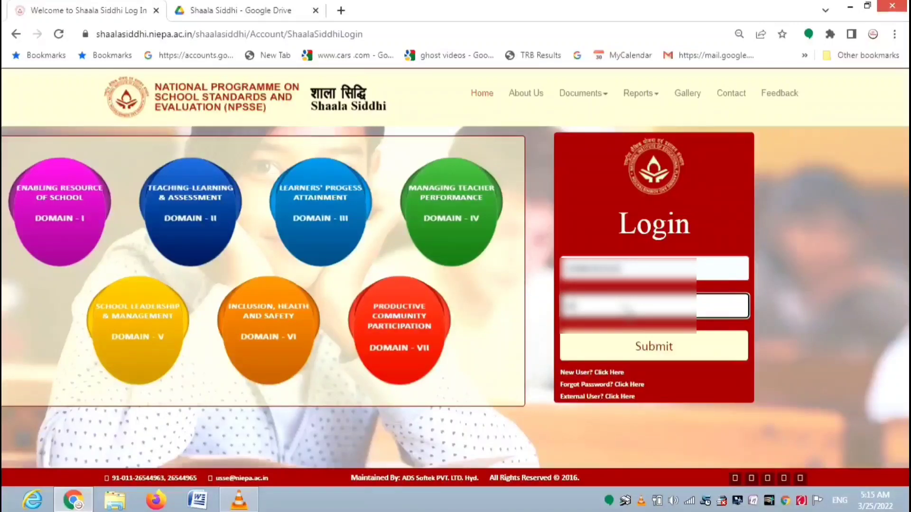
{"action": "type", "text": "*********"}
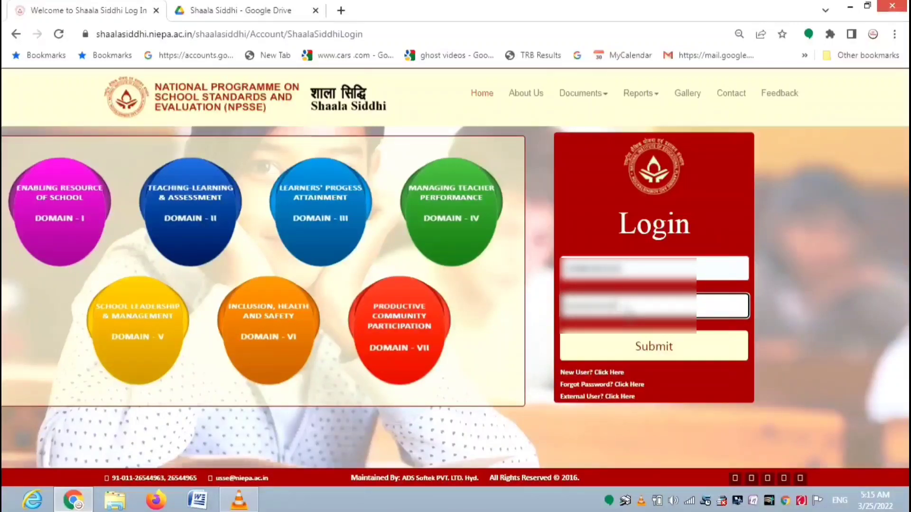
{"action": "left_click", "coordinate": [638, 347]}
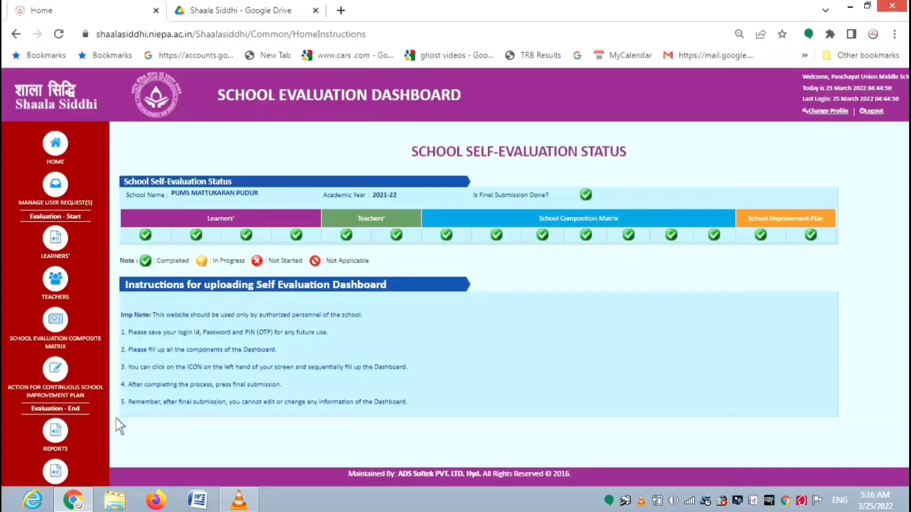
Step: Open the School Self Evaluation Report for academic year 2020-21 and download it as a Word document
{"action": "mouse_move", "coordinate": [57, 434]}
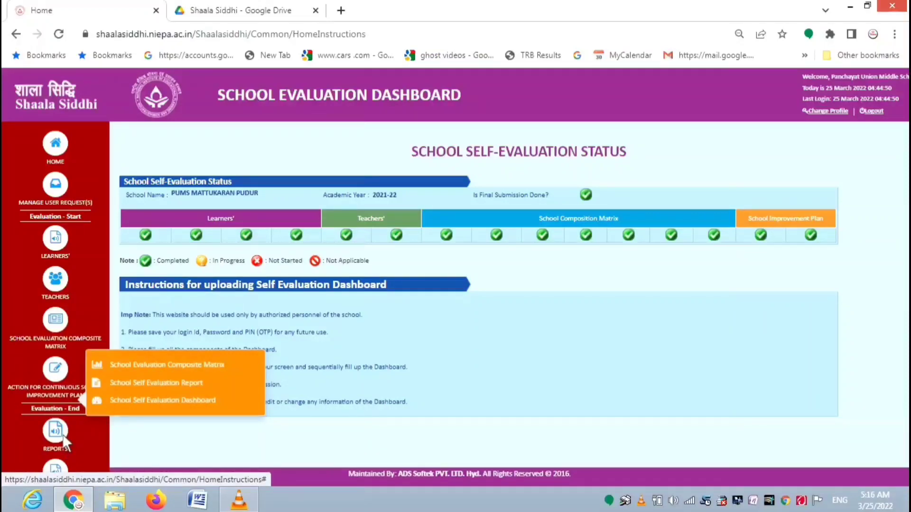
{"action": "left_click", "coordinate": [162, 385]}
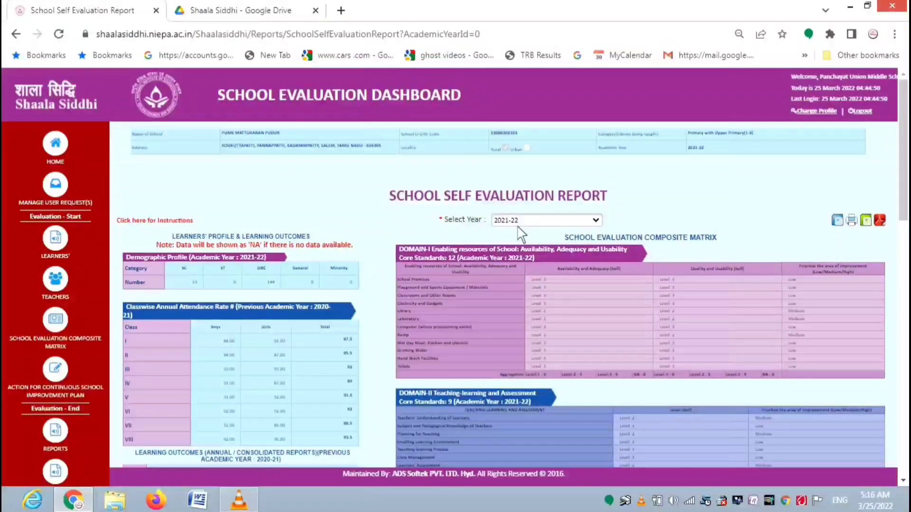
{"action": "left_click", "coordinate": [596, 221]}
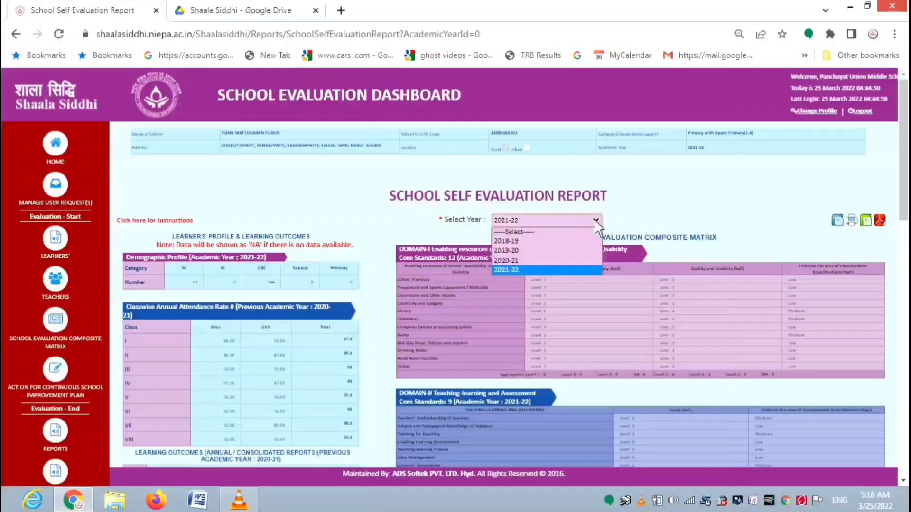
{"action": "left_click", "coordinate": [526, 261]}
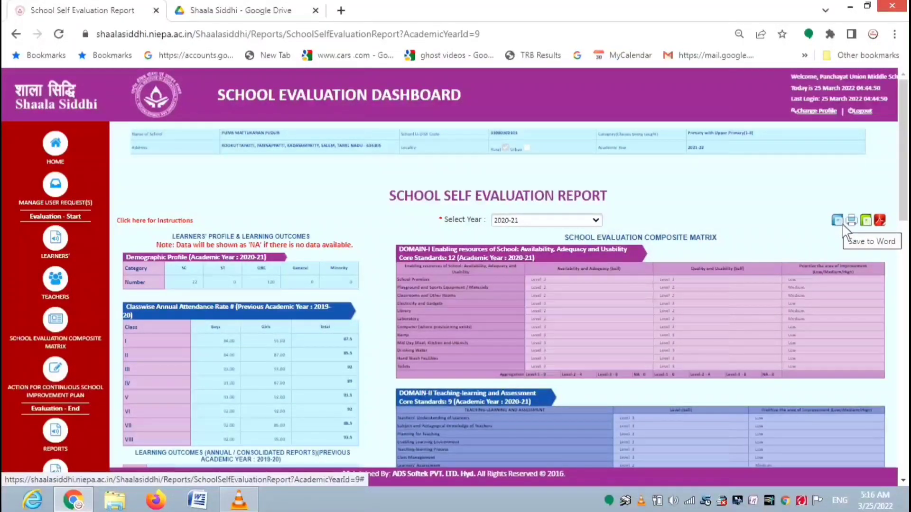
{"action": "left_click", "coordinate": [843, 227]}
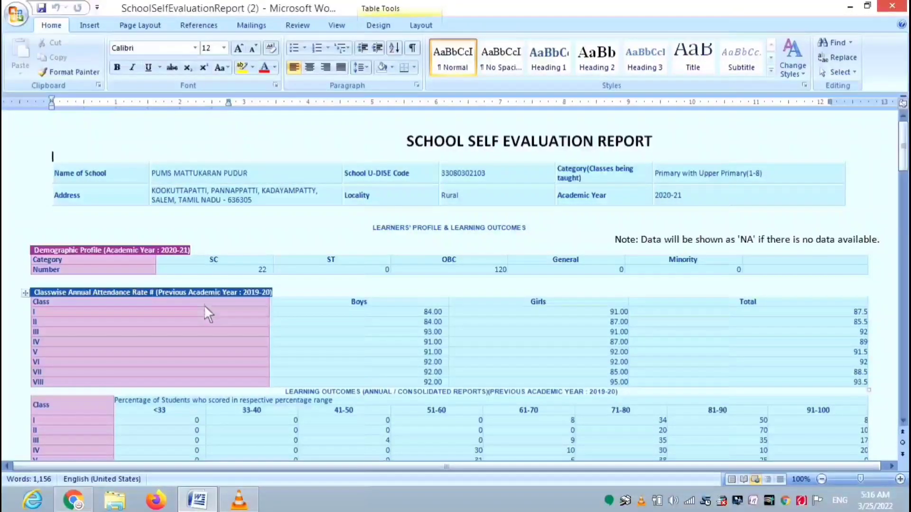
Step: Examine the downloaded report's demographic profile, class-wise attendance, learning outcomes and key subject performance tables in Word
{"action": "scroll", "coordinate": [209, 313], "scroll_direction": "down", "scroll_amount": 4}
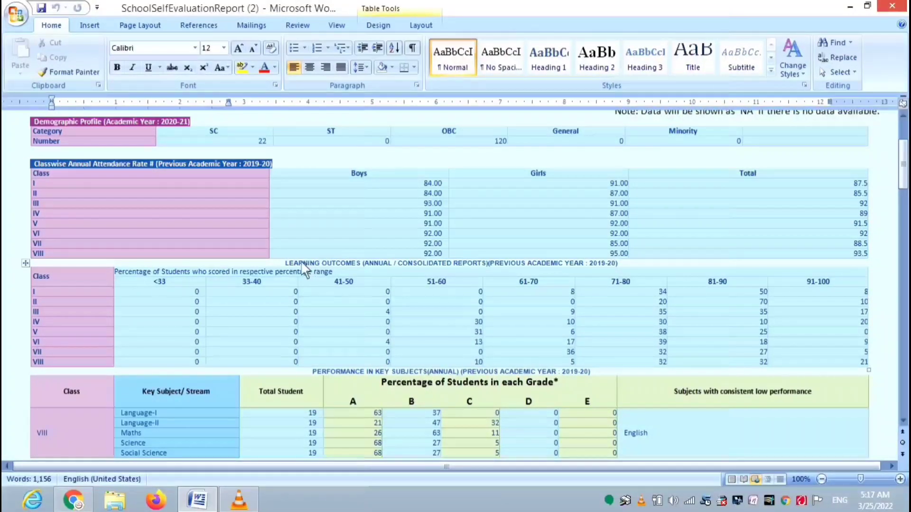
{"action": "left_click_drag", "start_coordinate": [287, 262], "coordinate": [625, 271]}
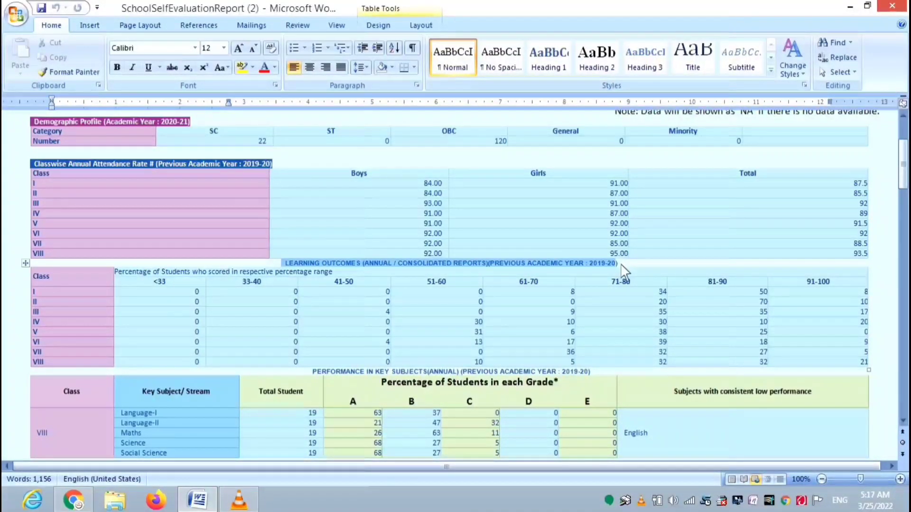
{"action": "left_click_drag", "start_coordinate": [625, 271], "coordinate": [625, 272]}
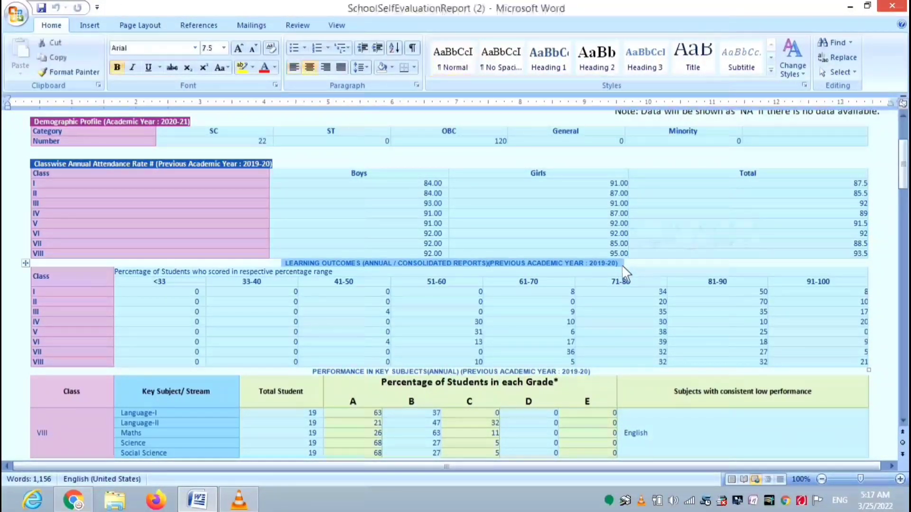
{"action": "scroll", "coordinate": [488, 347], "scroll_direction": "down", "scroll_amount": 2}
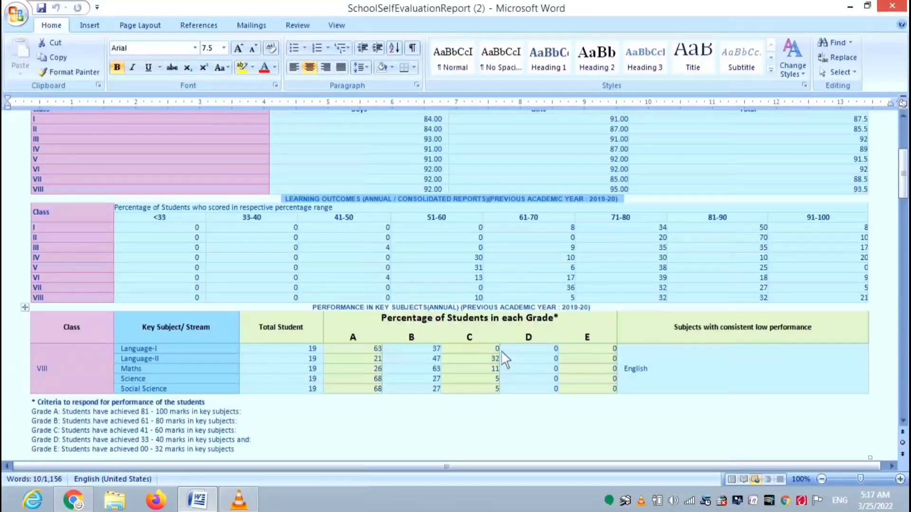
{"action": "scroll", "coordinate": [503, 359], "scroll_direction": "up", "scroll_amount": 5}
{"action": "scroll", "coordinate": [494, 322], "scroll_direction": "up", "scroll_amount": 1}
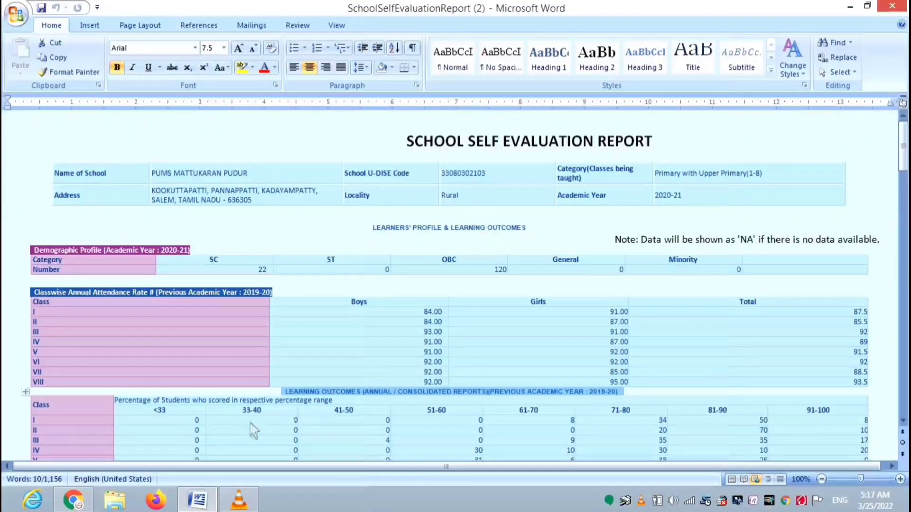
Step: Switch back to Chrome and review the Learners' Profile & Learning Outcomes form of the evaluation dashboard
{"action": "left_click", "coordinate": [74, 500]}
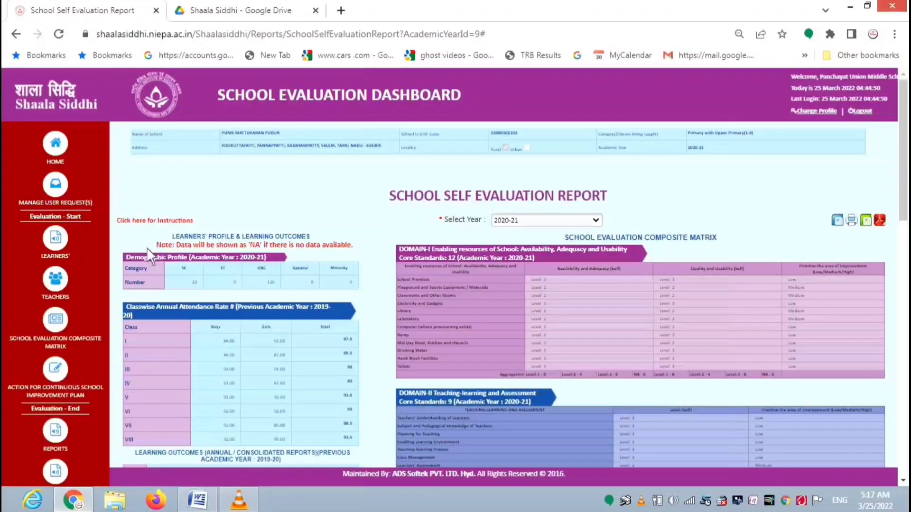
{"action": "mouse_move", "coordinate": [75, 243]}
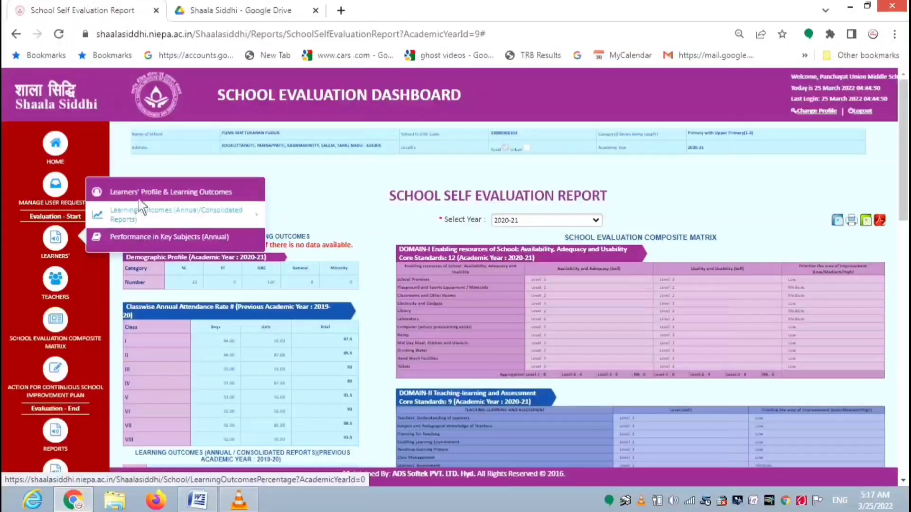
{"action": "left_click", "coordinate": [176, 194]}
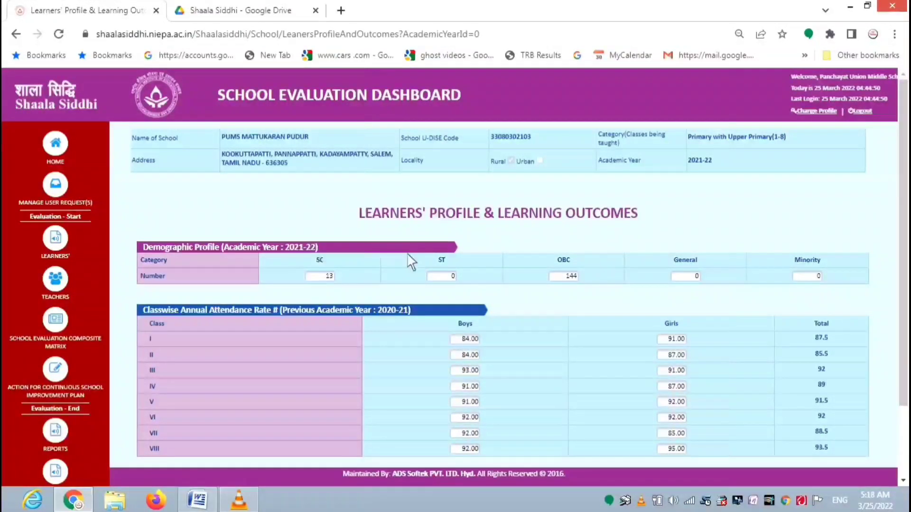
{"action": "scroll", "coordinate": [409, 260], "scroll_direction": "down", "scroll_amount": 2}
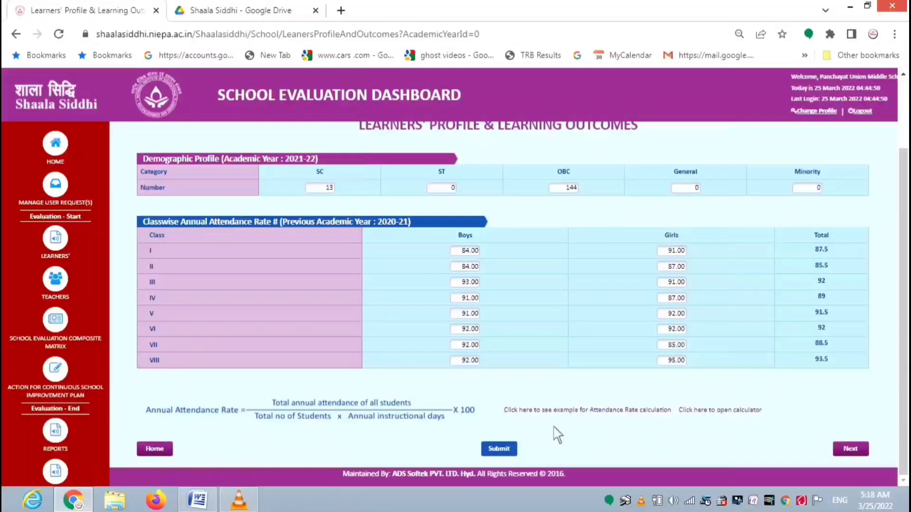
Step: Advance to the Learning Outcomes (Annual/Consolidated Reports) form and on to Performance in Key Subjects (Annual)
{"action": "left_click", "coordinate": [850, 449]}
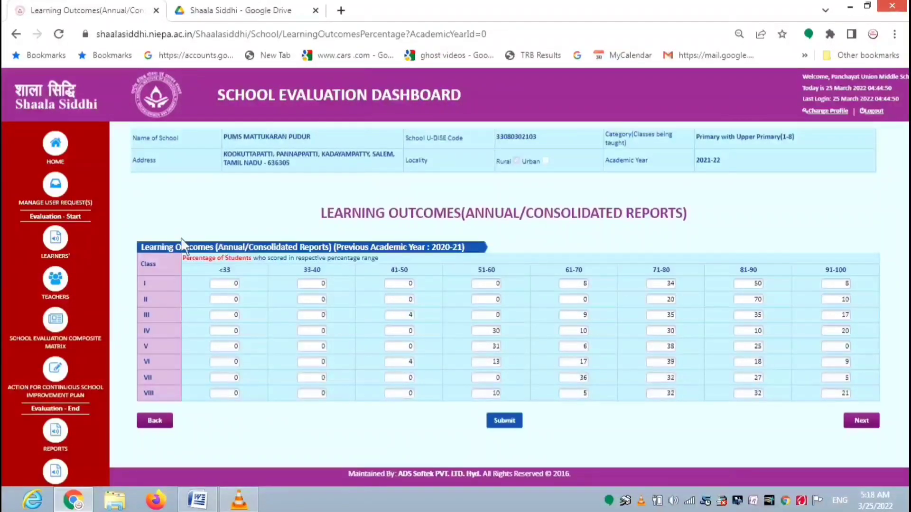
{"action": "mouse_move", "coordinate": [77, 250]}
{"action": "left_click", "coordinate": [861, 421]}
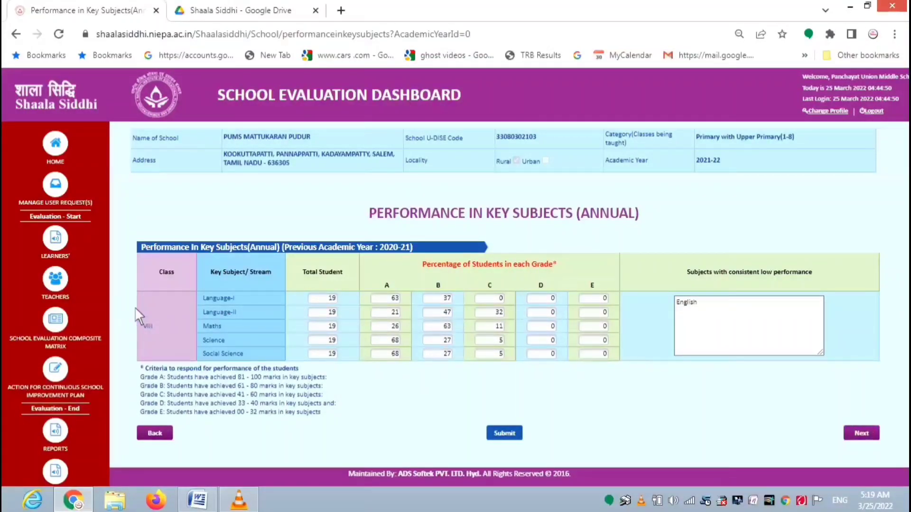
Step: Advance through the number of teachers and teachers' attendance forms to the Domain-I composite matrix
{"action": "mouse_move", "coordinate": [63, 286]}
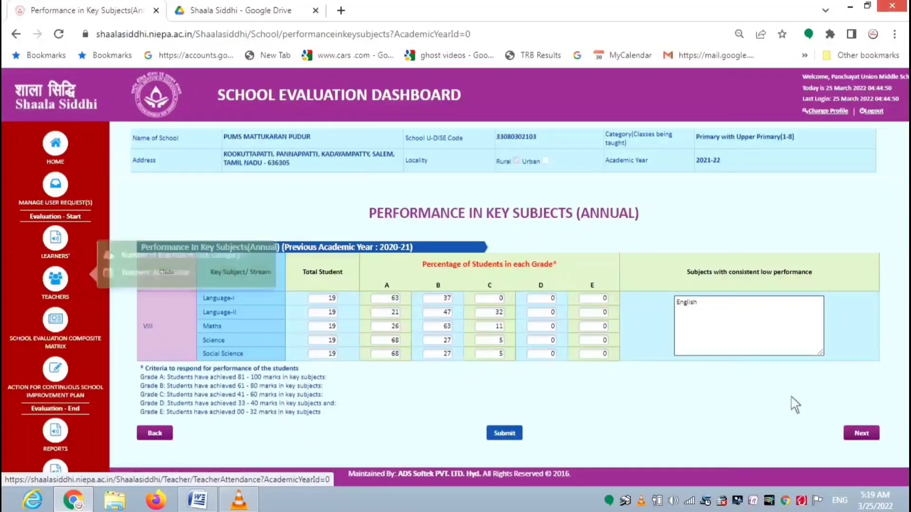
{"action": "left_click", "coordinate": [875, 436]}
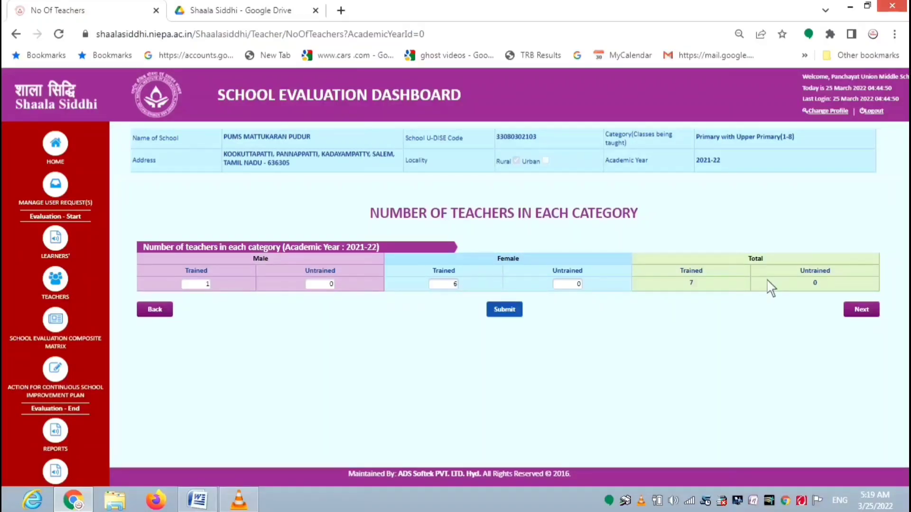
{"action": "left_click", "coordinate": [869, 313]}
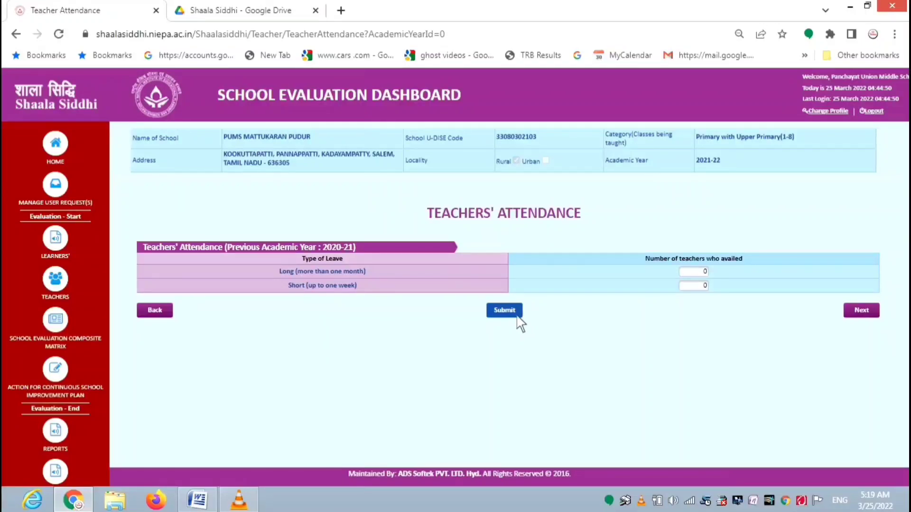
{"action": "left_click", "coordinate": [866, 310]}
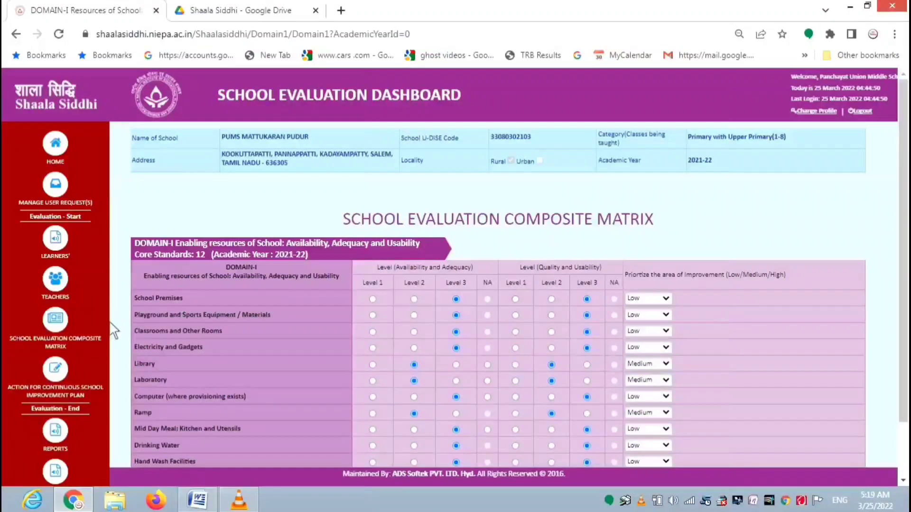
Step: Examine the Domain-I matrix's level columns for Availability and Adequacy and for Quality and Usability
{"action": "mouse_move", "coordinate": [64, 329]}
{"action": "scroll", "coordinate": [554, 214], "scroll_direction": "down", "scroll_amount": 2}
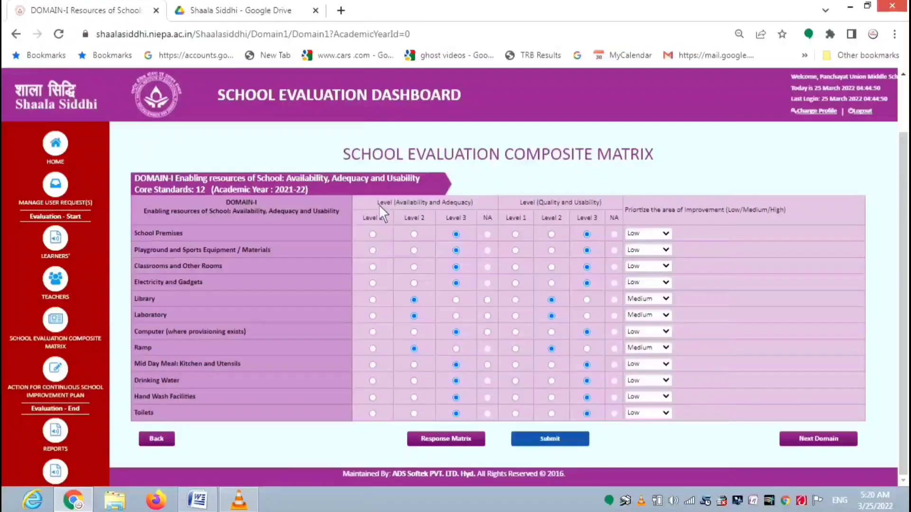
{"action": "left_click_drag", "start_coordinate": [378, 203], "coordinate": [485, 199]}
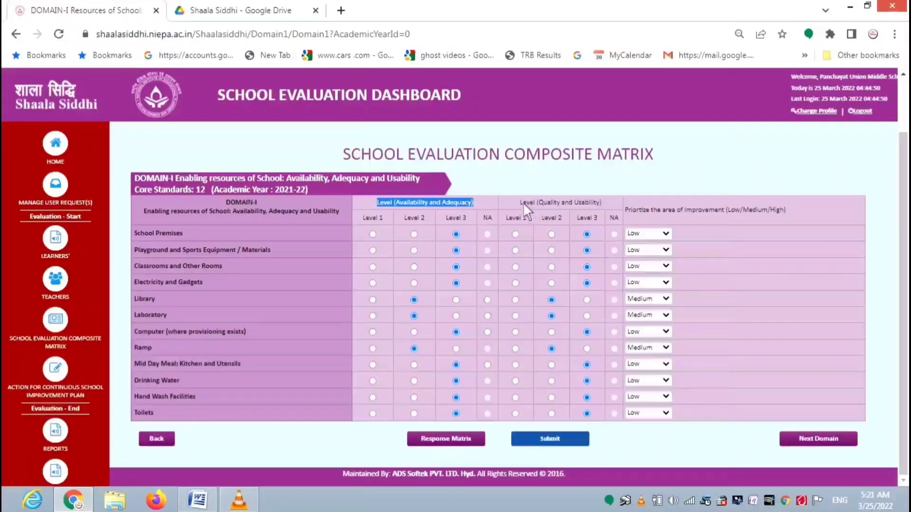
{"action": "left_click_drag", "start_coordinate": [522, 203], "coordinate": [613, 208]}
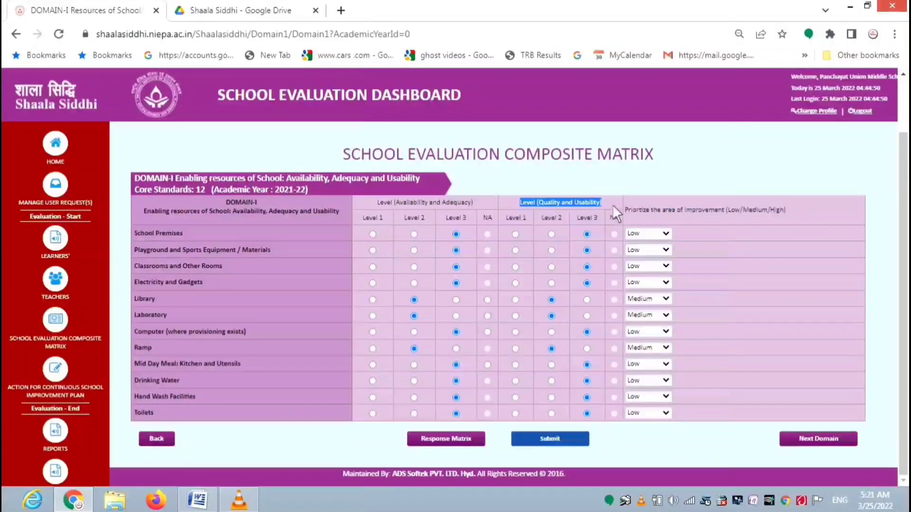
{"action": "left_click", "coordinate": [587, 234]}
Step: Compare the School Premises row in the Domain-I matrix with the level descriptors in Core Standards 1 2 3 Details.pdf on Google Drive
{"action": "left_click", "coordinate": [263, 14]}
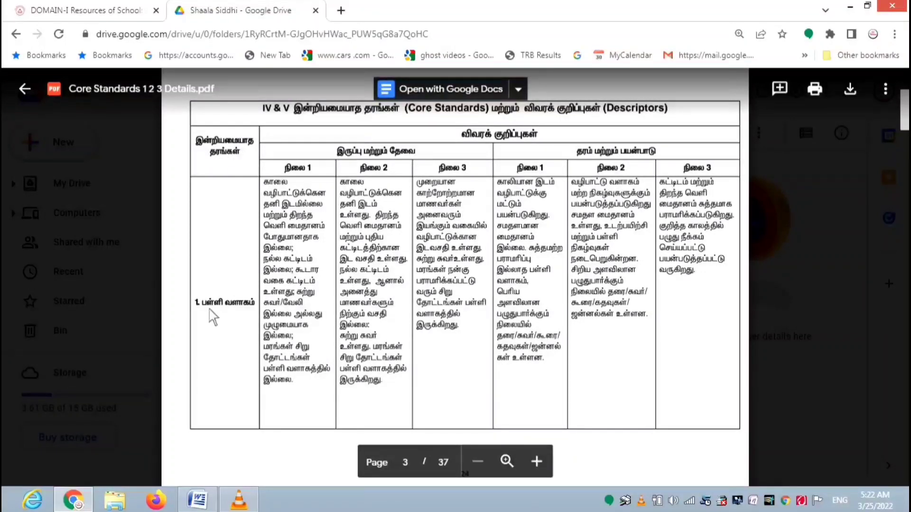
{"action": "left_click", "coordinate": [118, 15]}
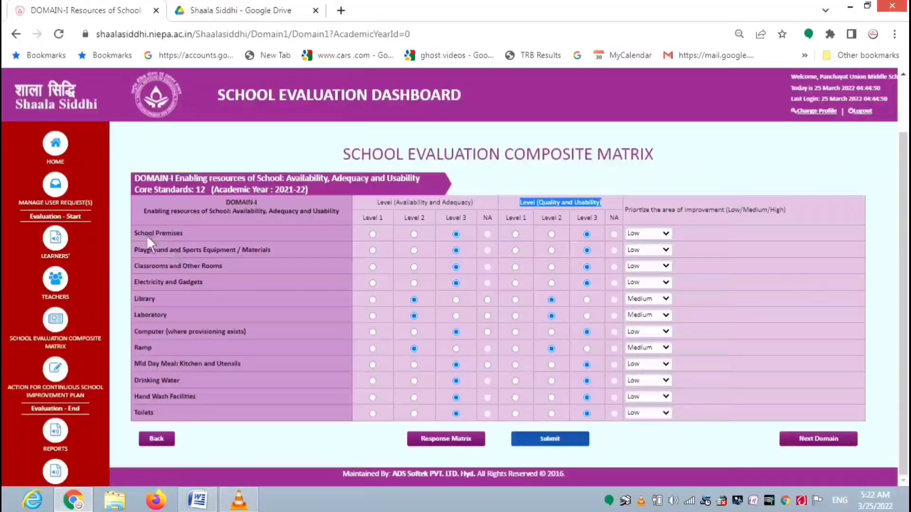
{"action": "left_click_drag", "start_coordinate": [188, 234], "coordinate": [136, 234]}
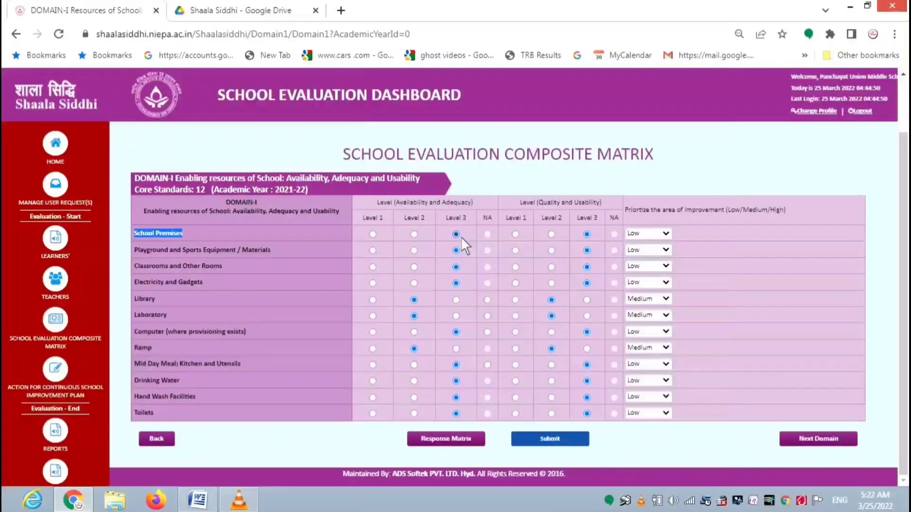
{"action": "left_click", "coordinate": [233, 14]}
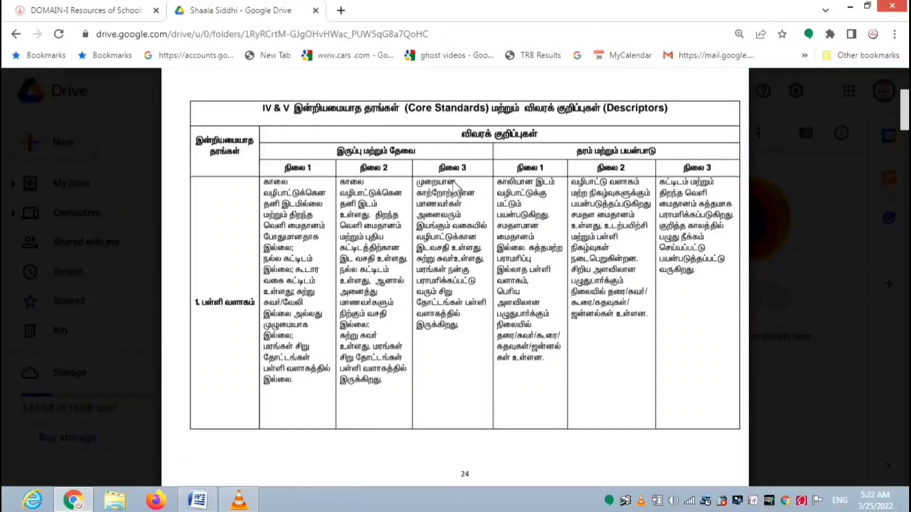
Step: Check the School Premises row's Availability and Adequacy levels against the level 1, 2 and 3 descriptors in Core Standards 1 2 3 Details.pdf
{"action": "left_click", "coordinate": [107, 11]}
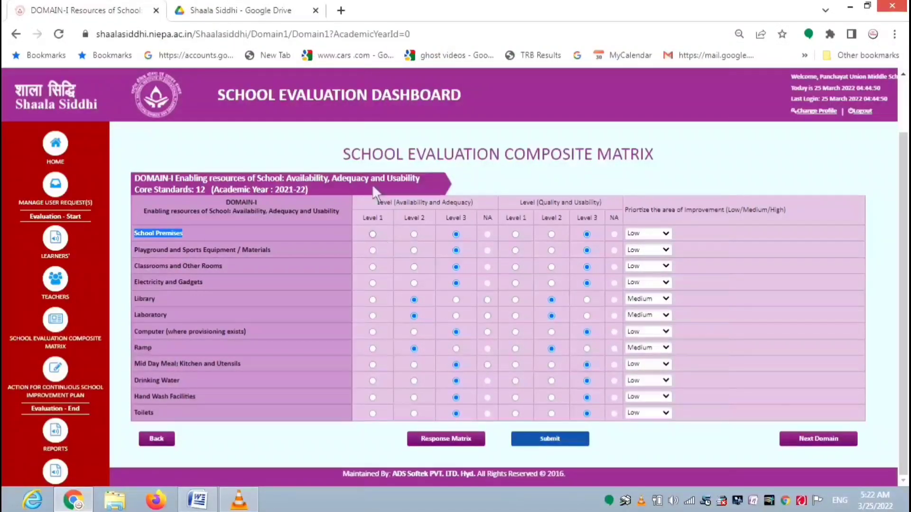
{"action": "left_click", "coordinate": [280, 10]}
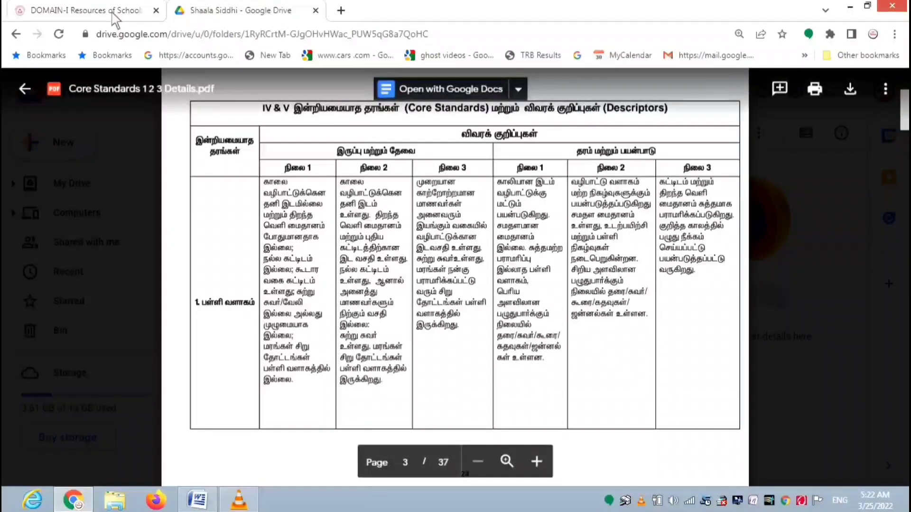
{"action": "left_click", "coordinate": [112, 12]}
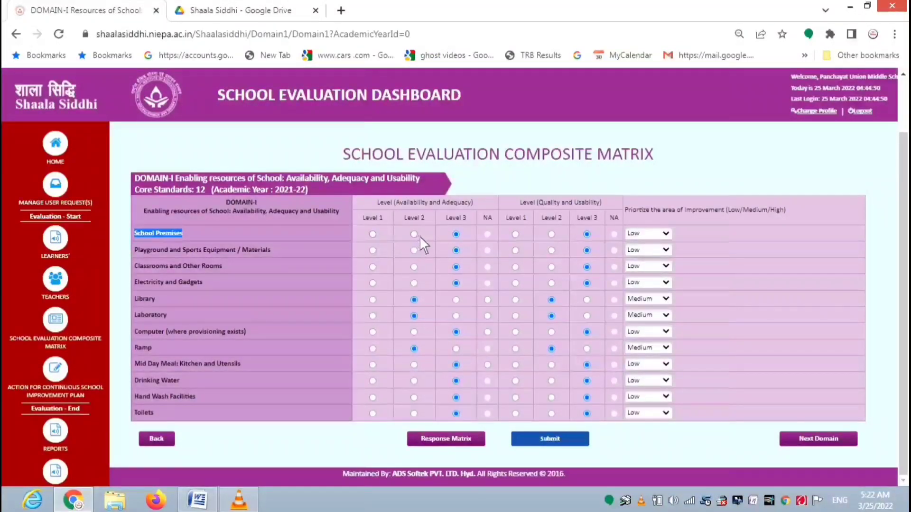
{"action": "left_click", "coordinate": [216, 10]}
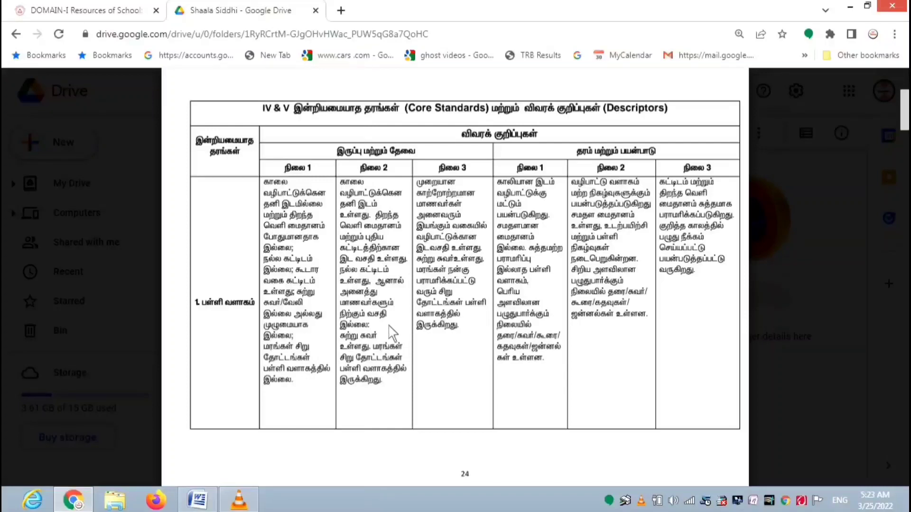
{"action": "left_click", "coordinate": [137, 17]}
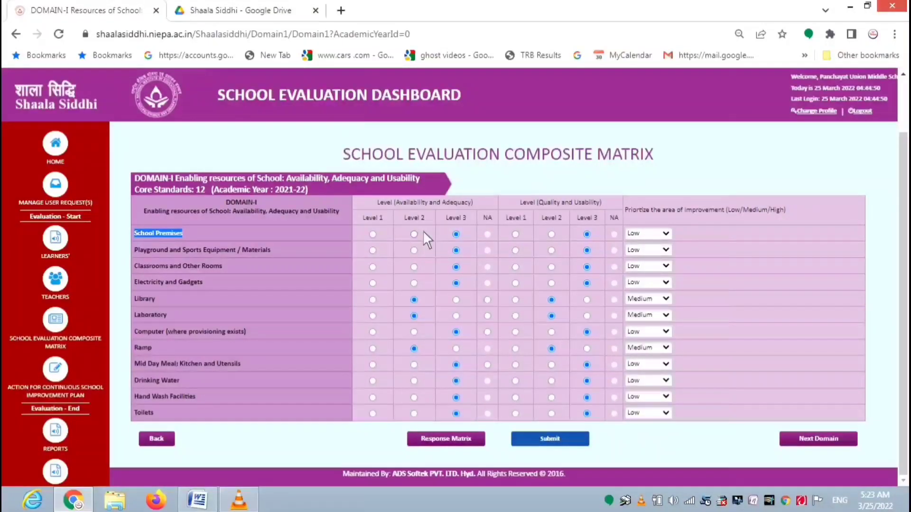
{"action": "left_click", "coordinate": [242, 11]}
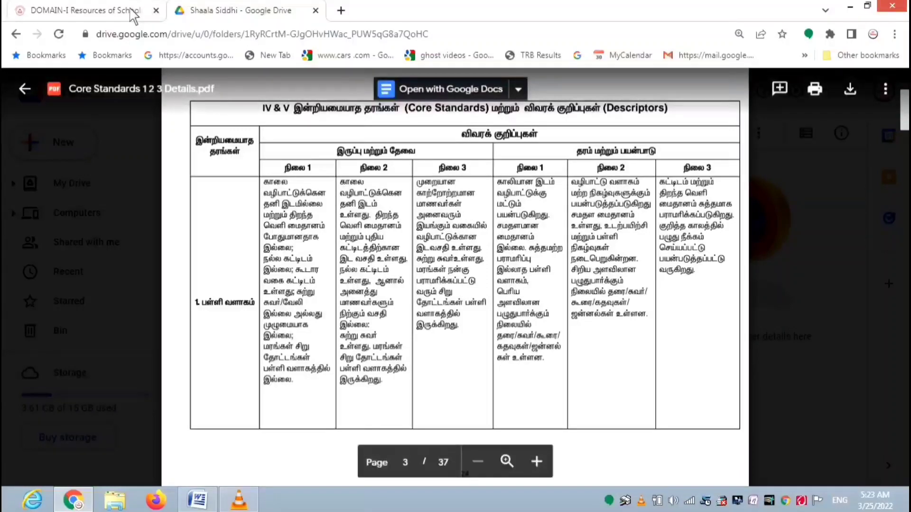
{"action": "left_click", "coordinate": [128, 12]}
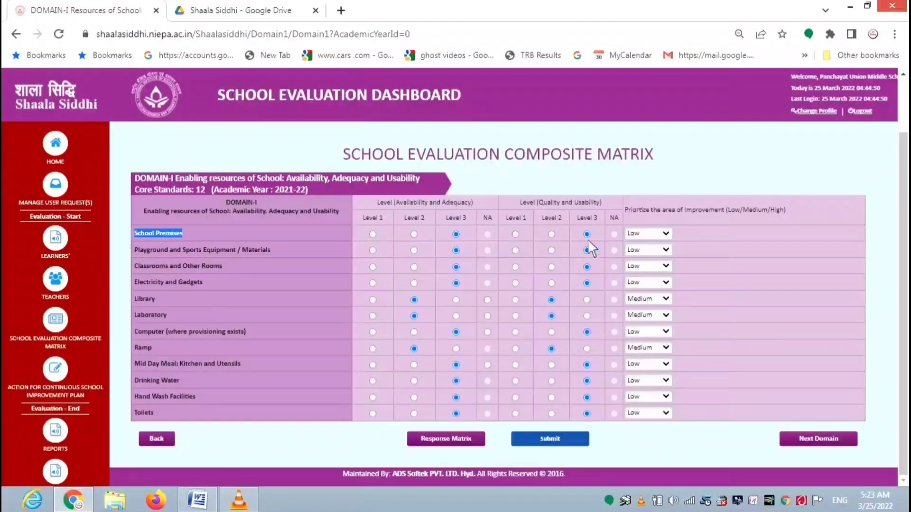
Step: Look up the School Premises descriptors for Quality and Usability in the core standards PDF and return to the Domain-I matrix
{"action": "left_click", "coordinate": [227, 11]}
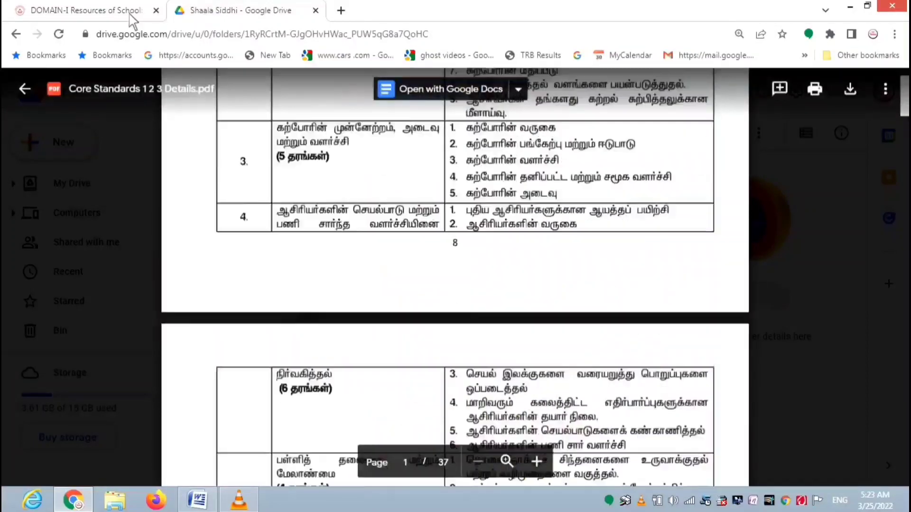
{"action": "scroll", "coordinate": [696, 290], "scroll_direction": "up", "scroll_amount": 5}
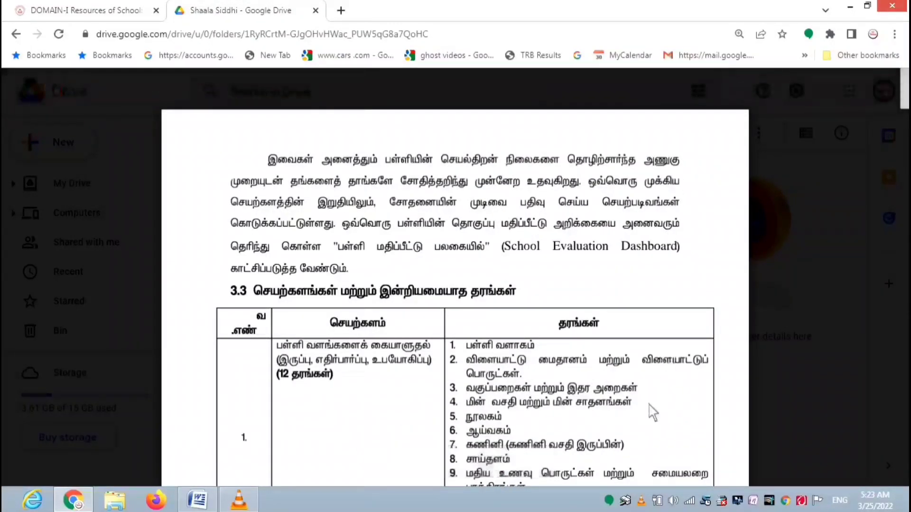
{"action": "scroll", "coordinate": [653, 412], "scroll_direction": "down", "scroll_amount": 15}
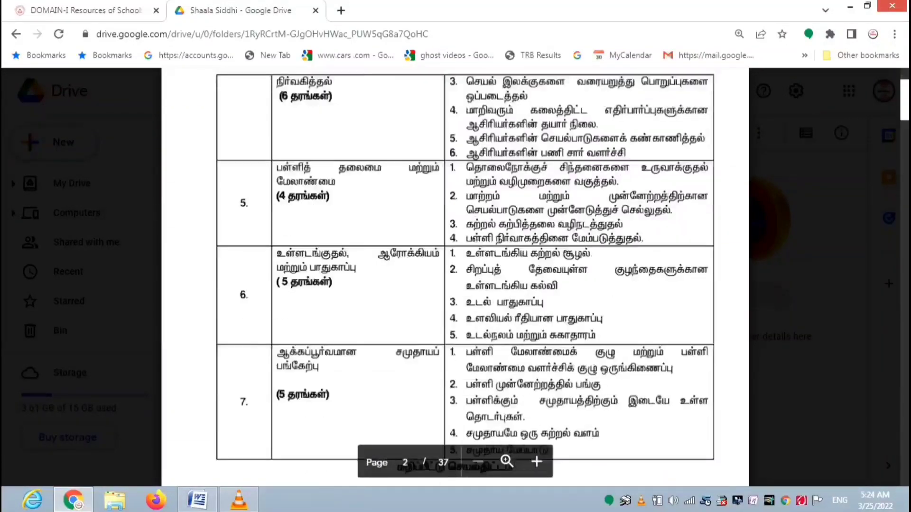
{"action": "scroll", "coordinate": [605, 275], "scroll_direction": "down", "scroll_amount": 20}
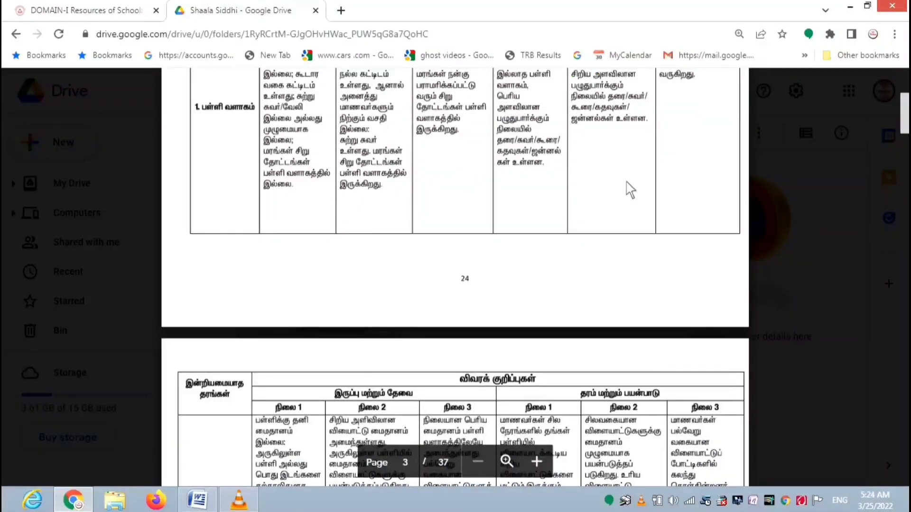
{"action": "scroll", "coordinate": [631, 190], "scroll_direction": "up", "scroll_amount": 5}
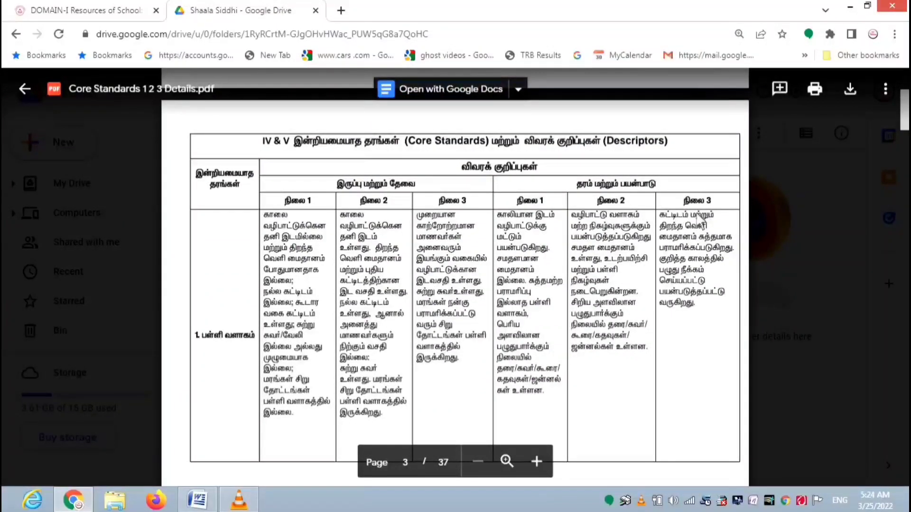
{"action": "left_click", "coordinate": [114, 10]}
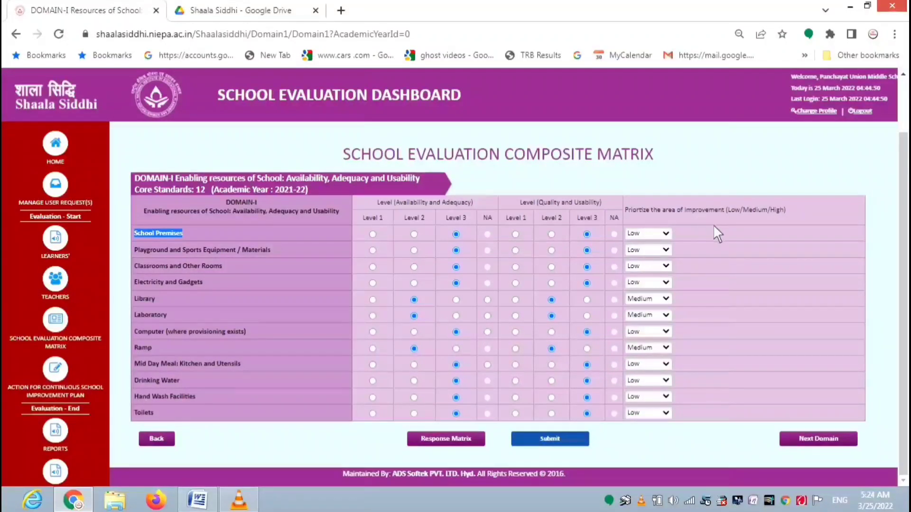
Step: Examine the Low, Medium and High improvement-priority options for School Premises in relation to its selected levels
{"action": "left_click", "coordinate": [667, 233]}
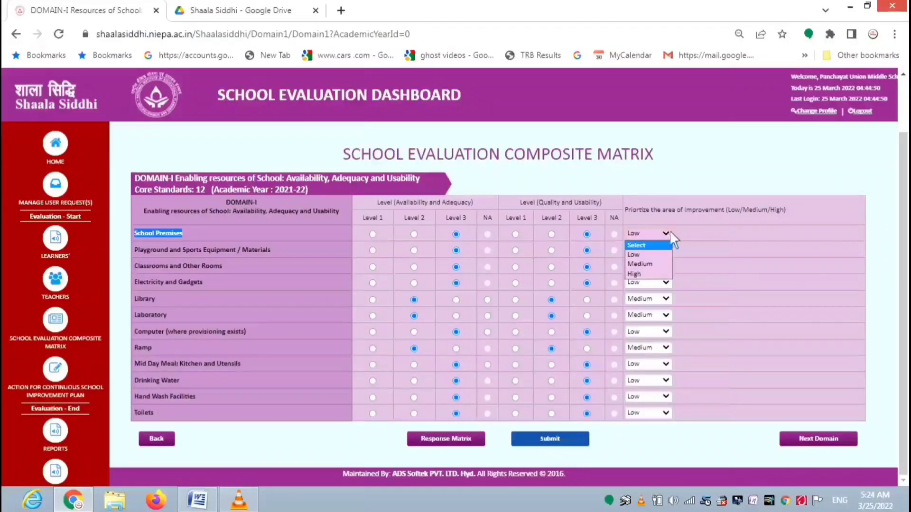
{"action": "left_click", "coordinate": [668, 231]}
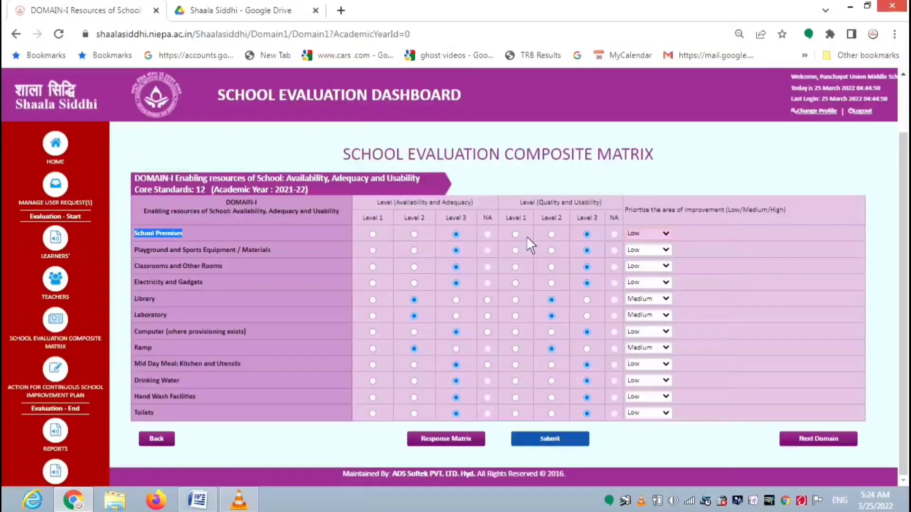
{"action": "left_click", "coordinate": [666, 233]}
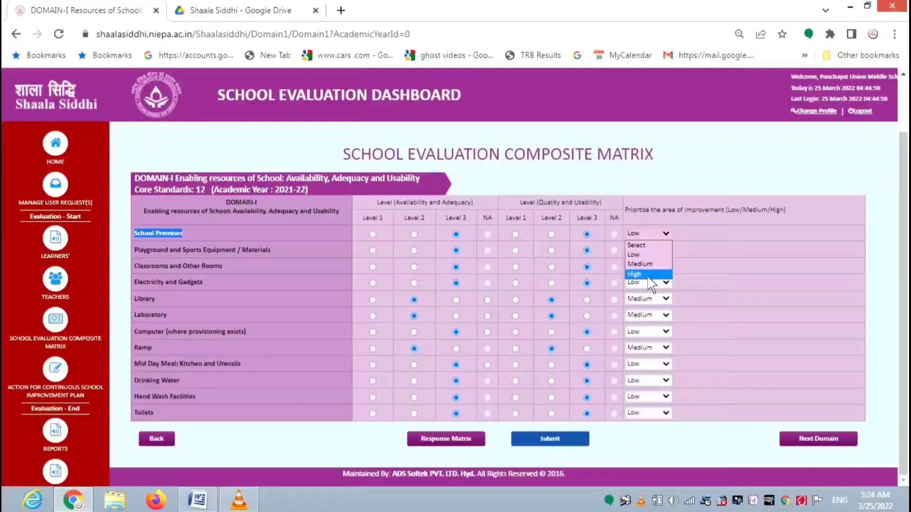
{"action": "left_click", "coordinate": [667, 231]}
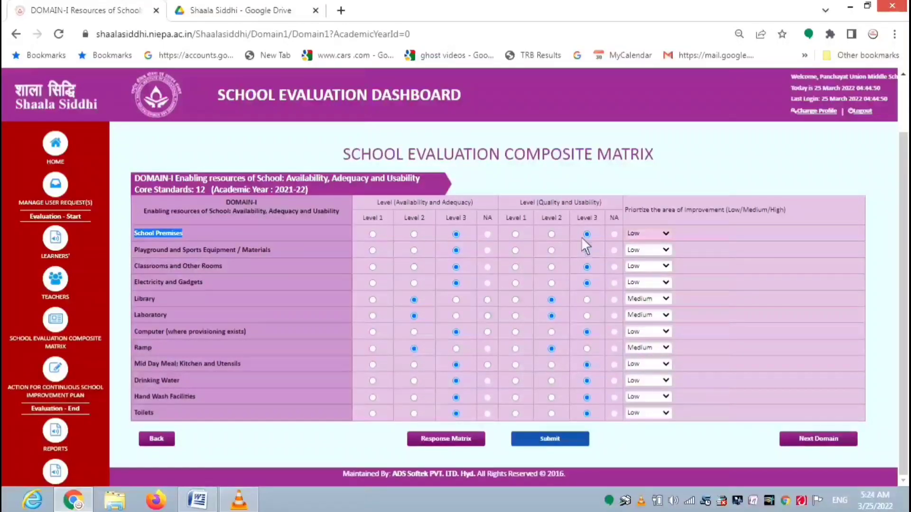
{"action": "left_click", "coordinate": [587, 250]}
{"action": "left_click", "coordinate": [670, 234]}
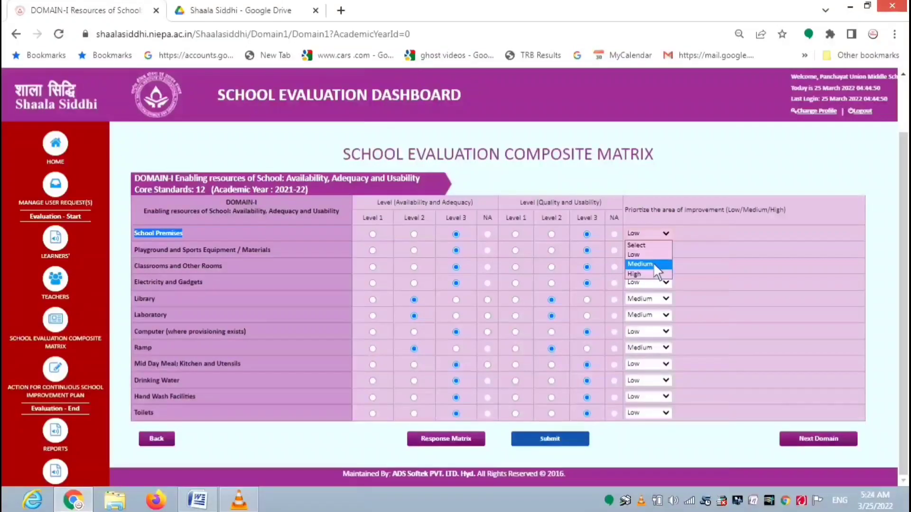
{"action": "left_click", "coordinate": [673, 233]}
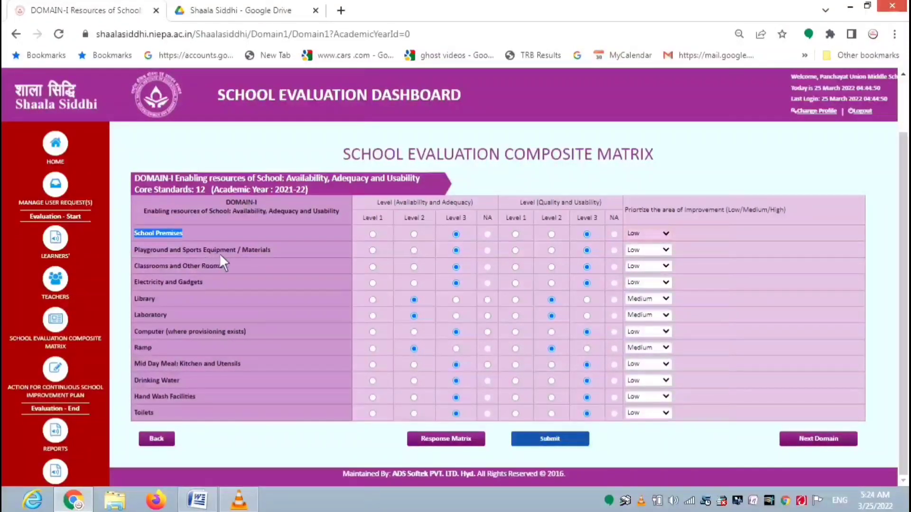
Step: Compare the Playground and Sports Equipment / Materials row with its level descriptors in the core standards PDF and check its improvement priority
{"action": "left_click", "coordinate": [232, 11]}
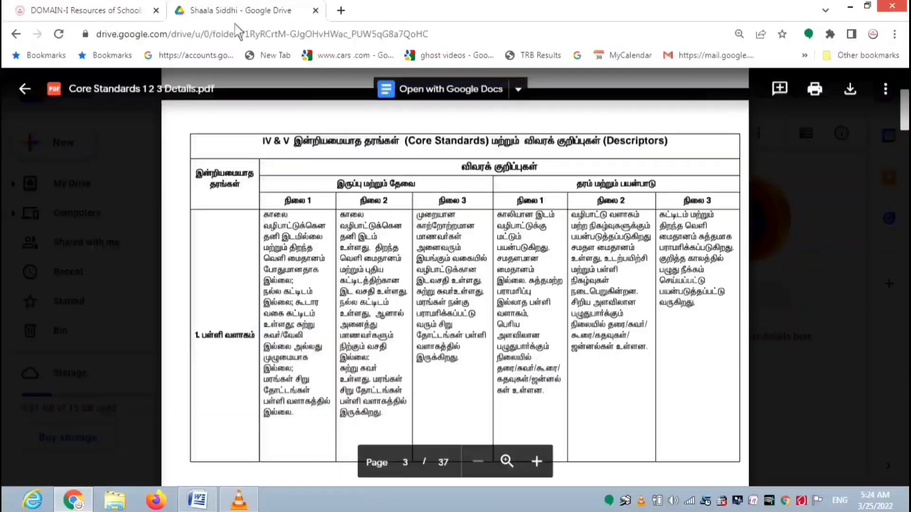
{"action": "scroll", "coordinate": [593, 283], "scroll_direction": "down", "scroll_amount": 5}
{"action": "scroll", "coordinate": [591, 279], "scroll_direction": "down", "scroll_amount": 1}
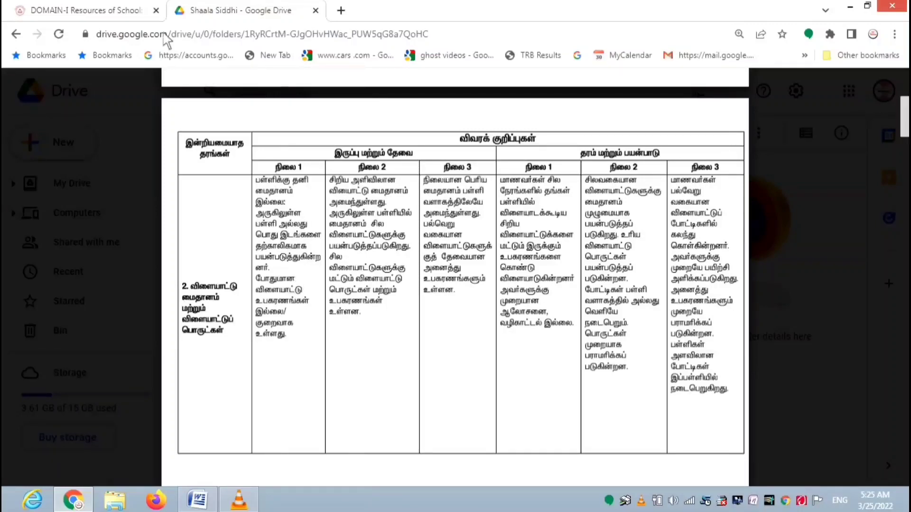
{"action": "left_click", "coordinate": [133, 10]}
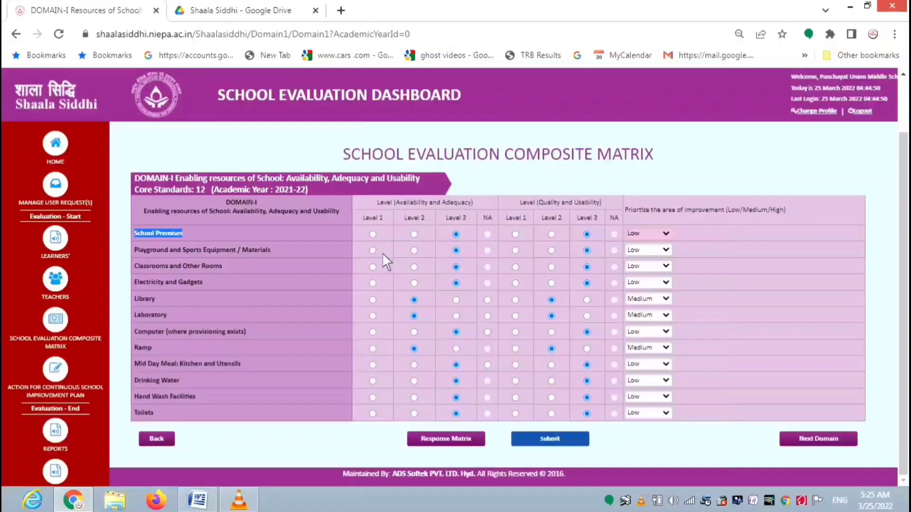
{"action": "left_click", "coordinate": [237, 12]}
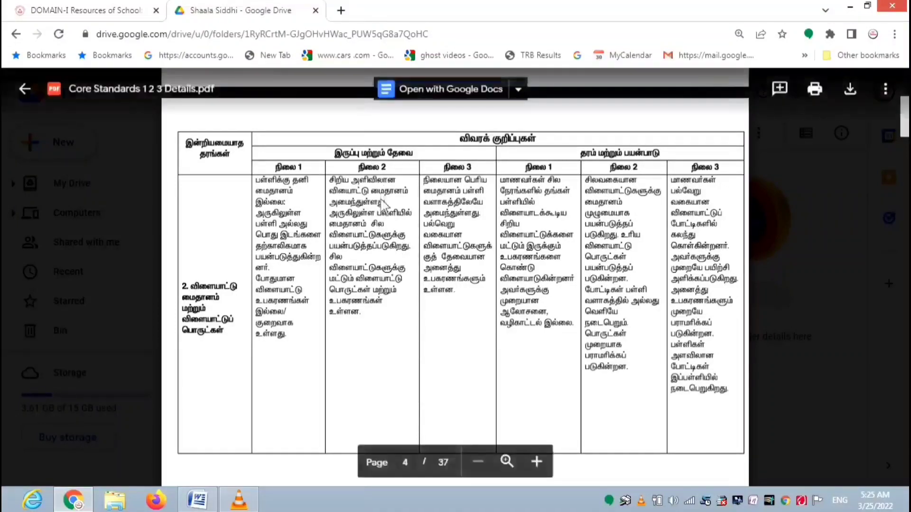
{"action": "left_click", "coordinate": [76, 10]}
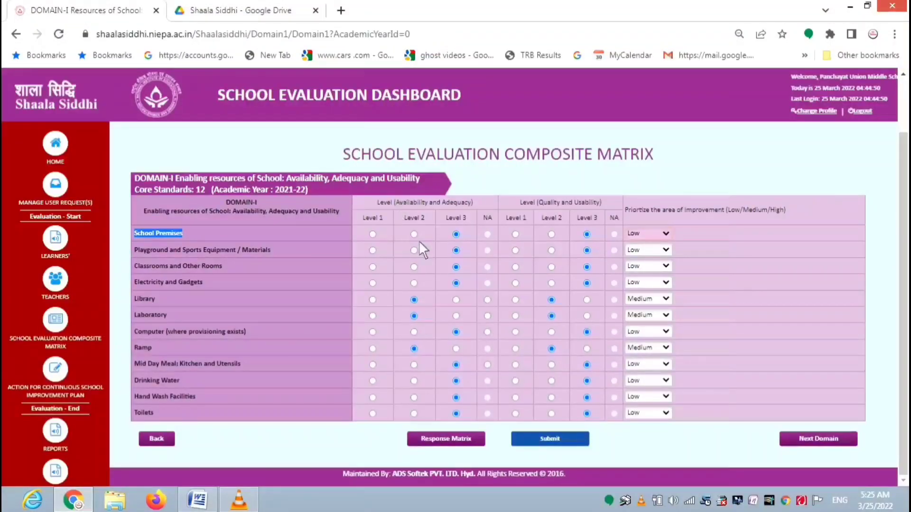
{"action": "left_click", "coordinate": [271, 13]}
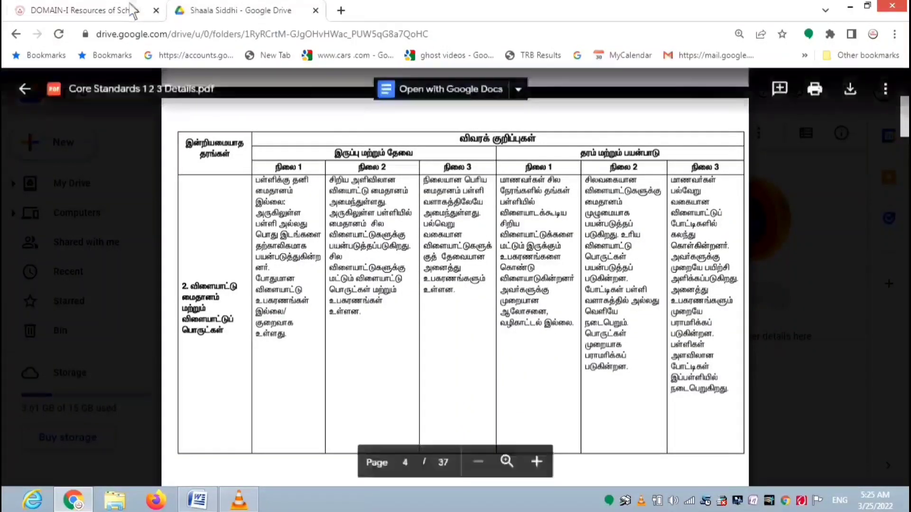
{"action": "left_click", "coordinate": [127, 8]}
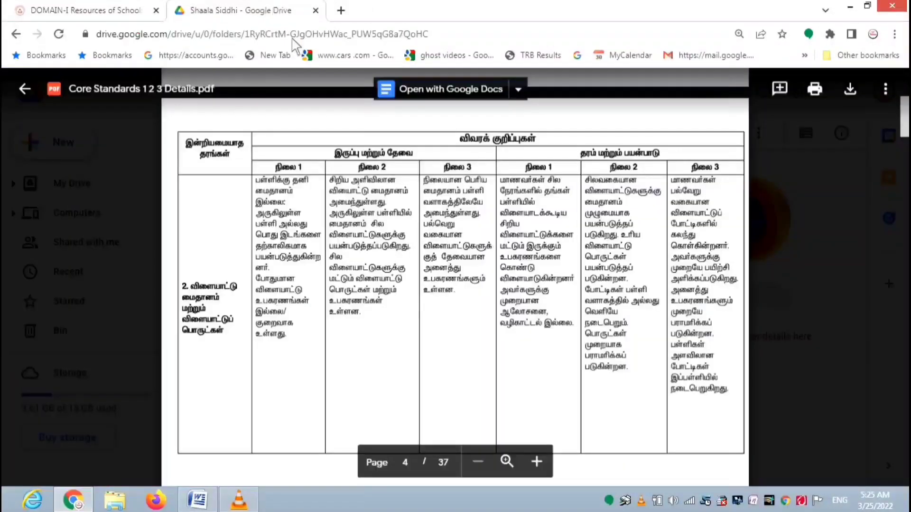
{"action": "left_click", "coordinate": [264, 9]}
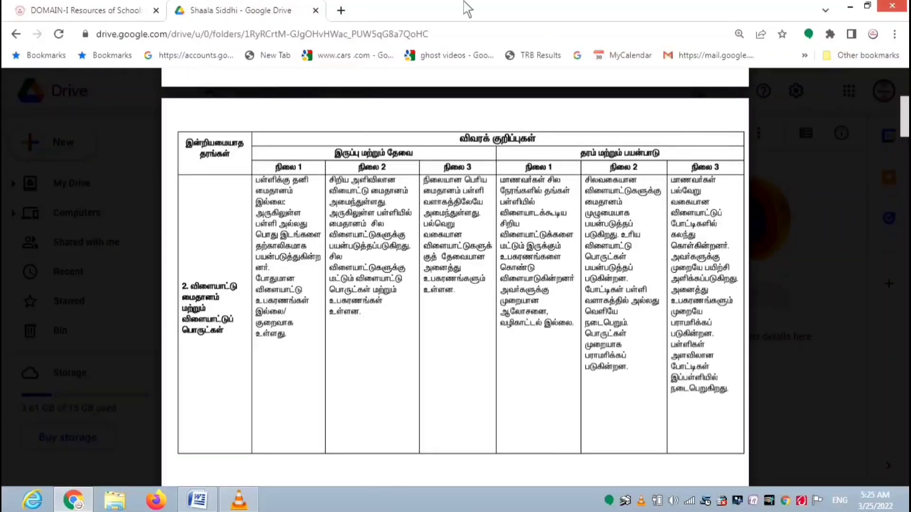
{"action": "left_click", "coordinate": [138, 11]}
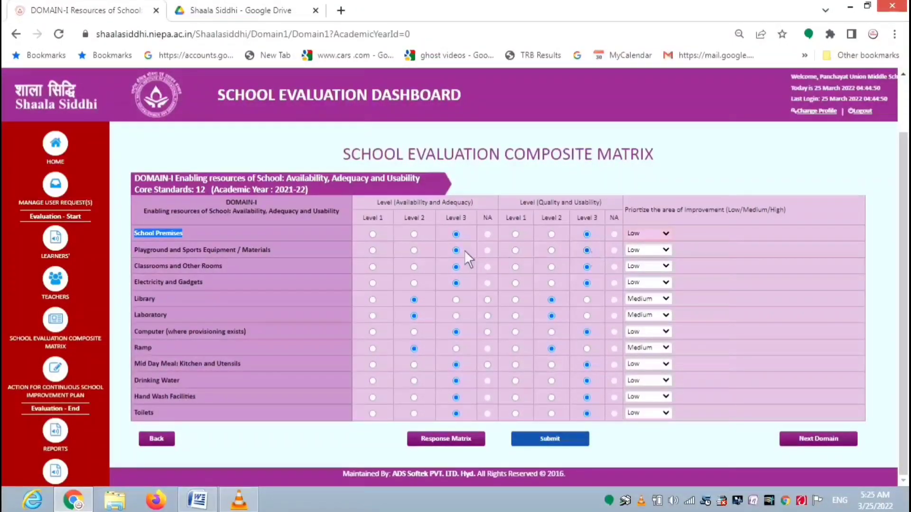
{"action": "left_click", "coordinate": [669, 250]}
{"action": "left_click", "coordinate": [669, 250]}
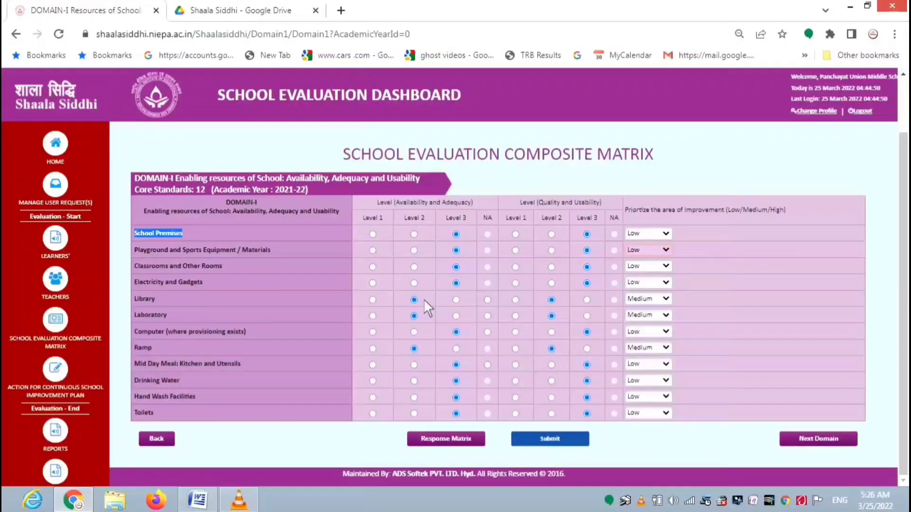
Step: Compare the Library row's levels in the Domain-I matrix with the Library descriptors on page 7 of the core standards PDF
{"action": "left_click", "coordinate": [218, 11]}
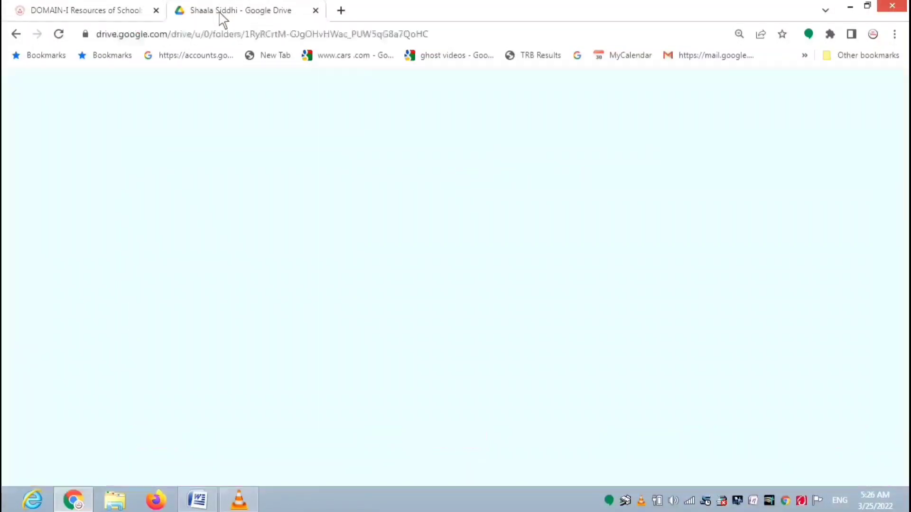
{"action": "scroll", "coordinate": [444, 299], "scroll_direction": "down", "scroll_amount": 15}
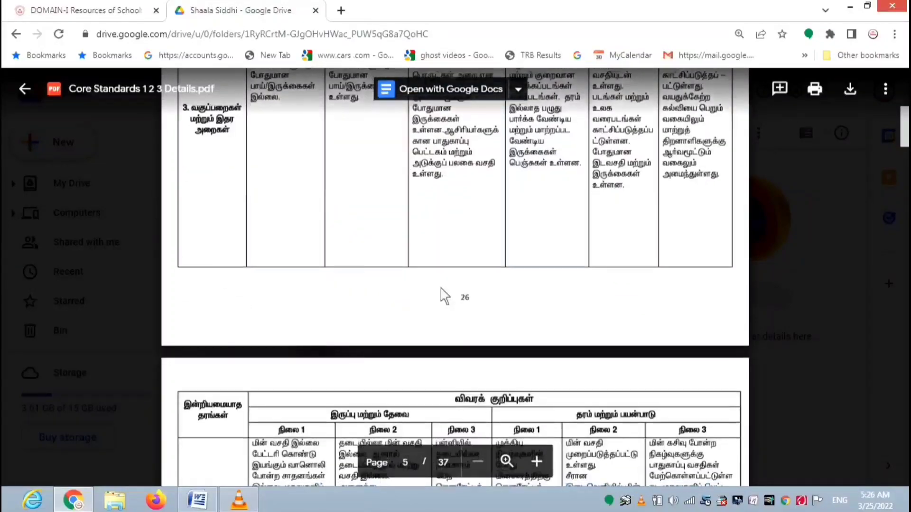
{"action": "scroll", "coordinate": [421, 331], "scroll_direction": "down", "scroll_amount": 10}
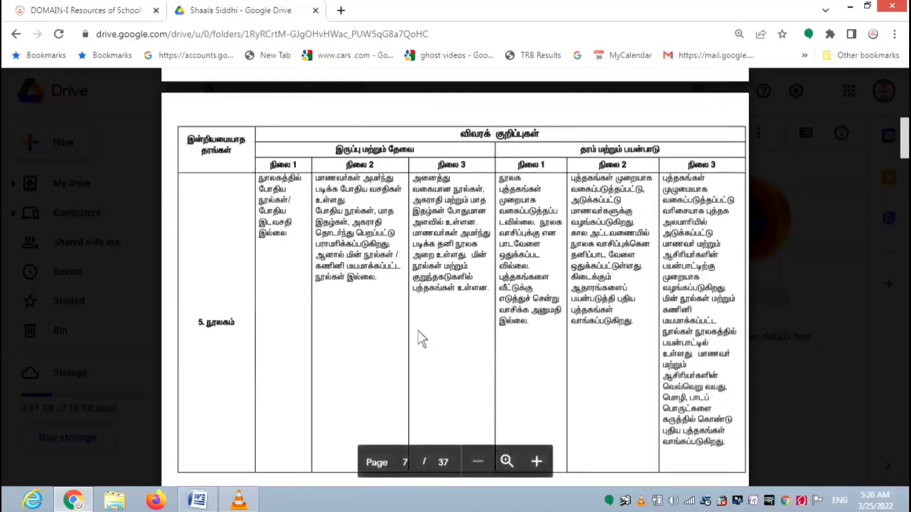
{"action": "scroll", "coordinate": [421, 332], "scroll_direction": "up", "scroll_amount": 5}
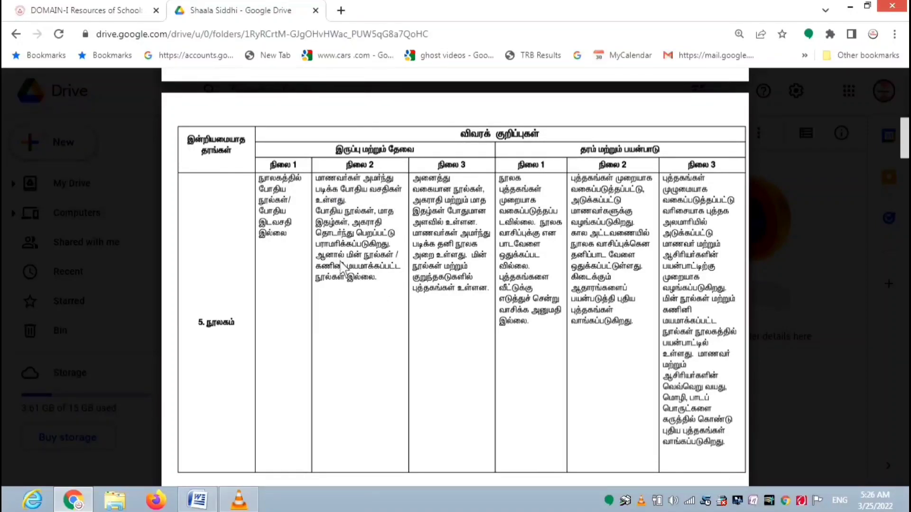
{"action": "left_click", "coordinate": [119, 9]}
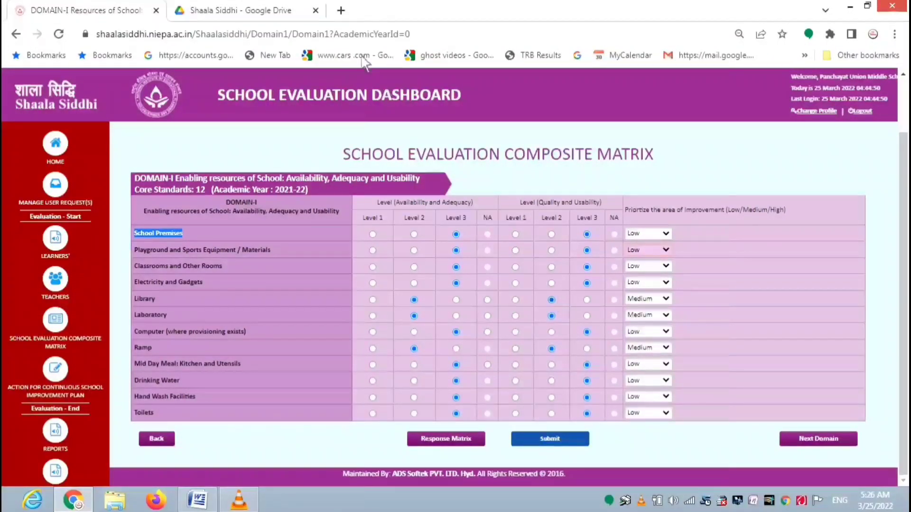
{"action": "left_click", "coordinate": [278, 11]}
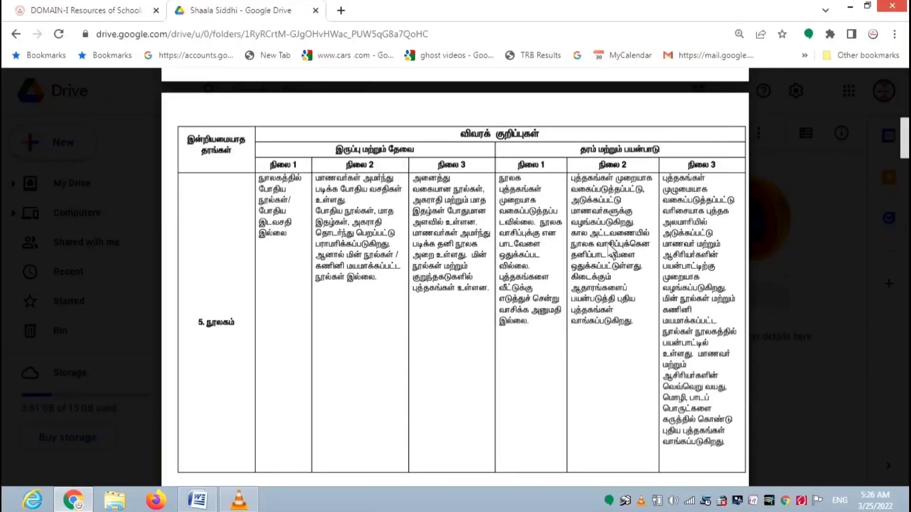
Step: Advance from the Domain-I matrix to Domain-II Teaching-learning and Assessment and consult the core standards PDF for its level descriptors
{"action": "left_click", "coordinate": [133, 11]}
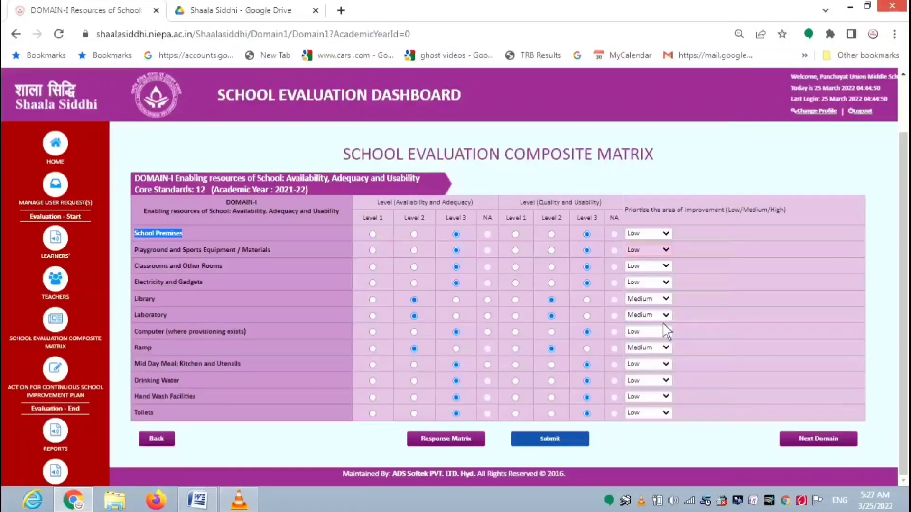
{"action": "left_click", "coordinate": [819, 443]}
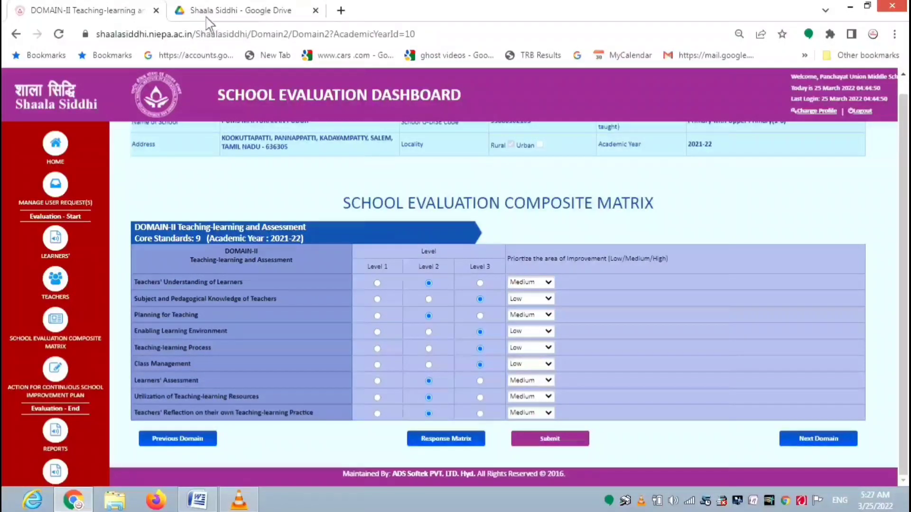
{"action": "left_click", "coordinate": [236, 11]}
{"action": "scroll", "coordinate": [455, 233], "scroll_direction": "down", "scroll_amount": 5}
{"action": "scroll", "coordinate": [458, 234], "scroll_direction": "down", "scroll_amount": 4}
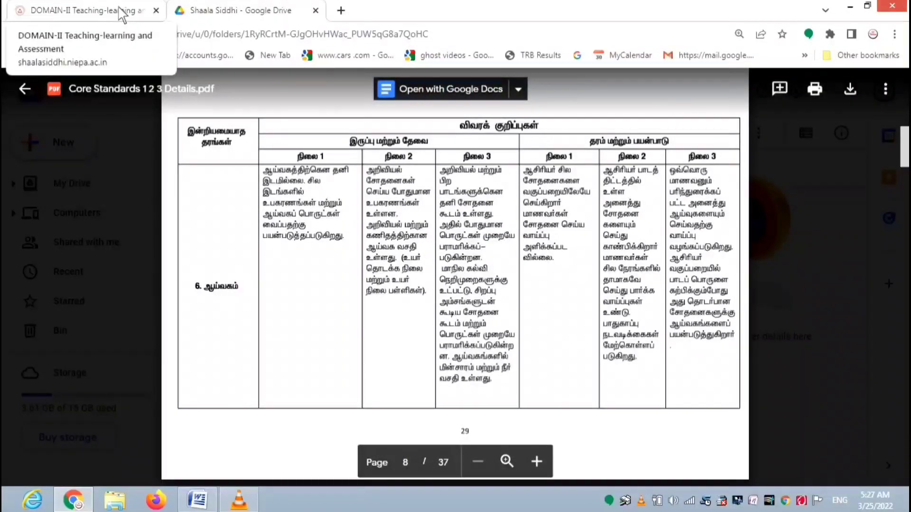
{"action": "left_click", "coordinate": [119, 9]}
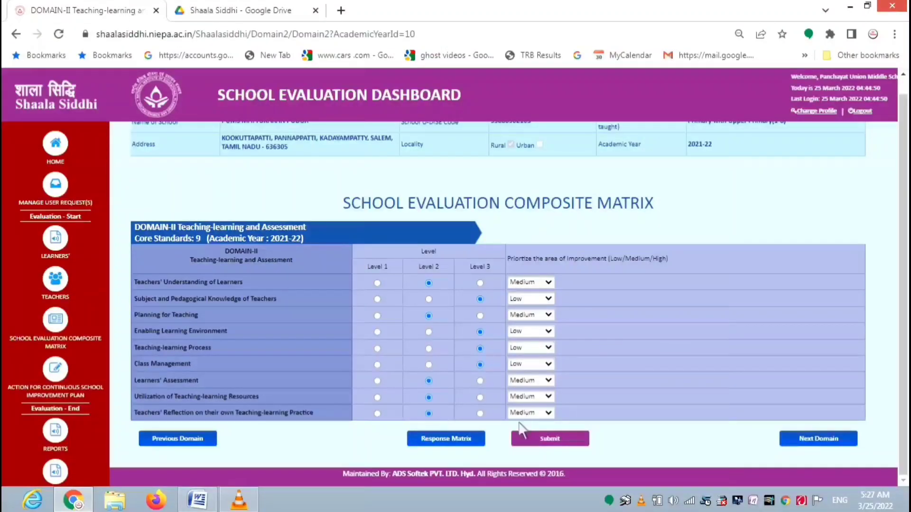
Step: Review the selected levels and improvement priorities in the Domain-III through Domain-VII composite matrices
{"action": "left_click", "coordinate": [834, 447]}
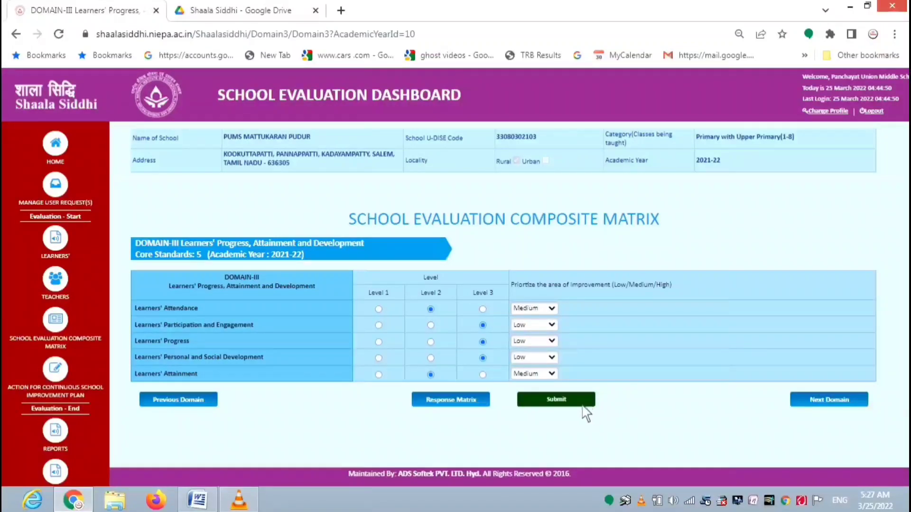
{"action": "left_click", "coordinate": [827, 405]}
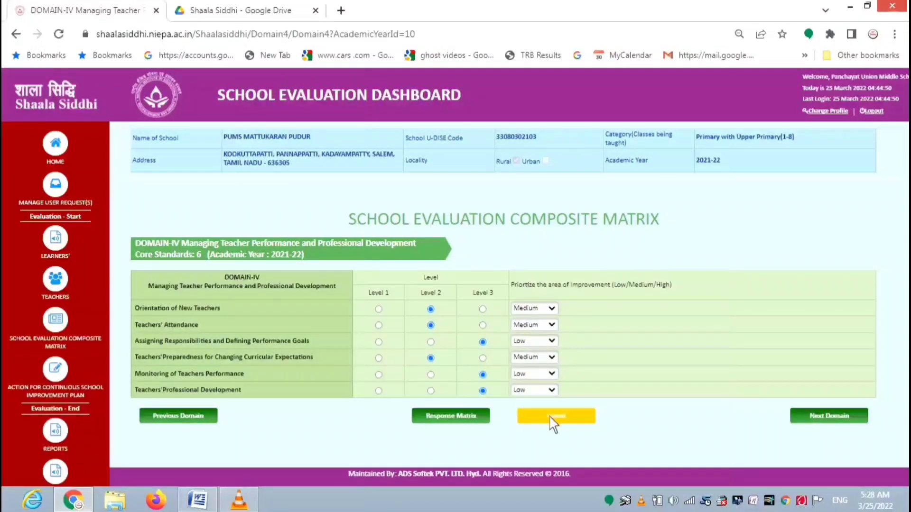
{"action": "left_click", "coordinate": [836, 420]}
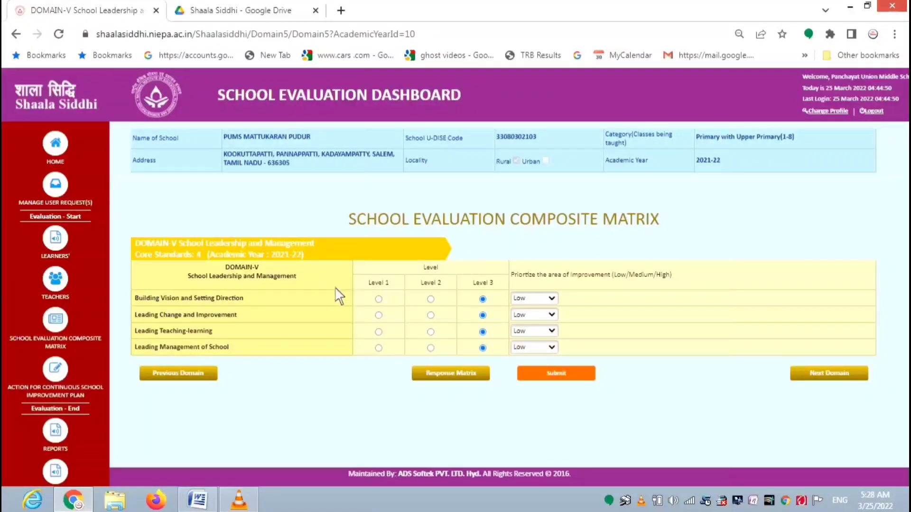
{"action": "left_click", "coordinate": [482, 298]}
{"action": "left_click", "coordinate": [450, 373]}
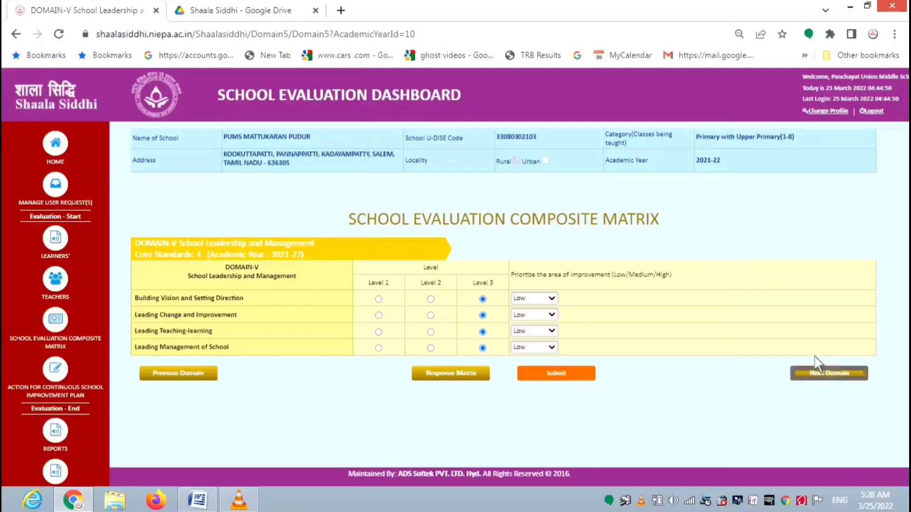
{"action": "left_click", "coordinate": [826, 382]}
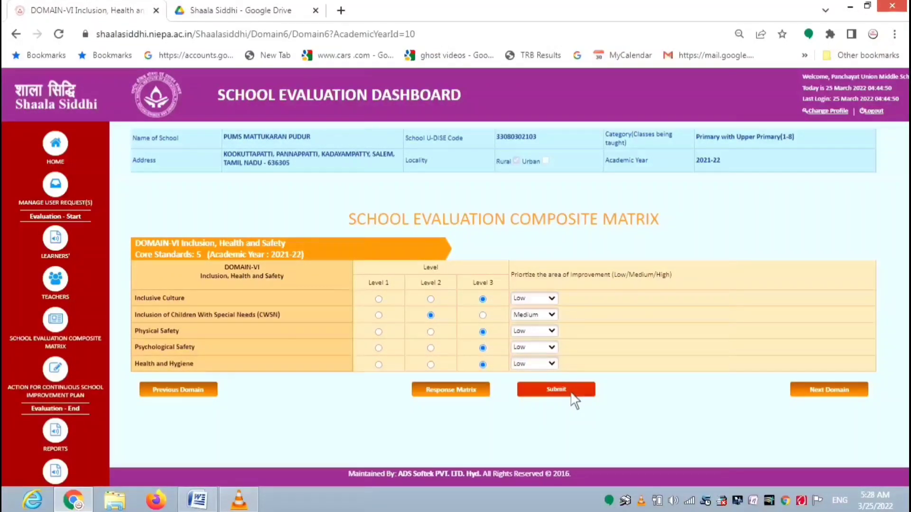
{"action": "left_click", "coordinate": [816, 398]}
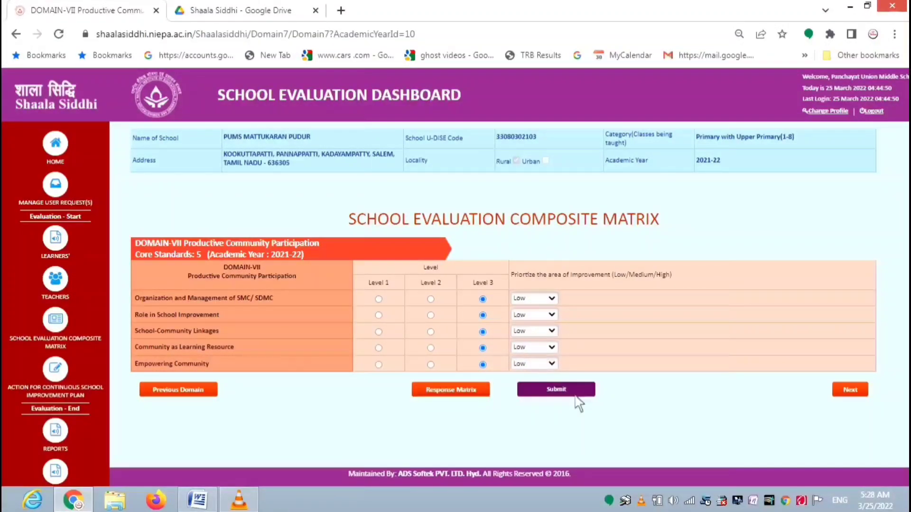
Step: Open the 2021-22 Action for Improvement Plan and examine its mission statement and the Domain-I improvement entries
{"action": "left_click", "coordinate": [850, 391]}
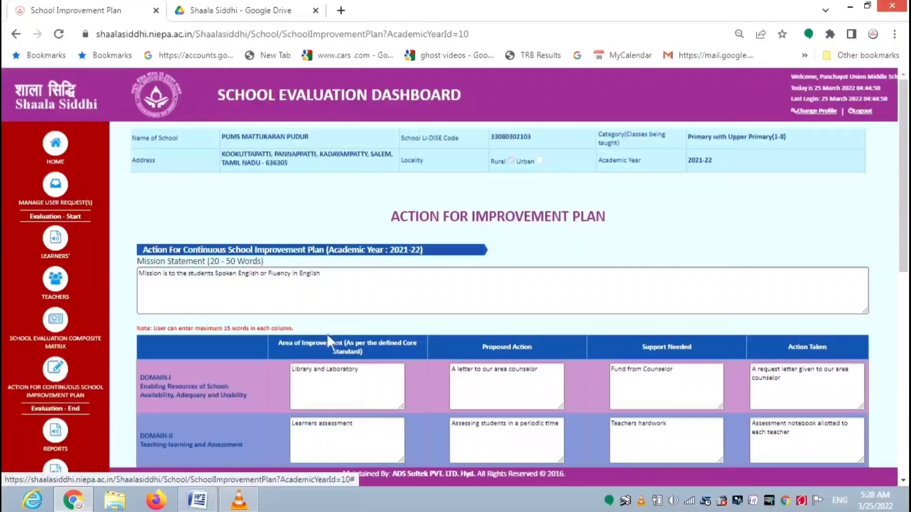
{"action": "scroll", "coordinate": [444, 265], "scroll_direction": "down", "scroll_amount": 2}
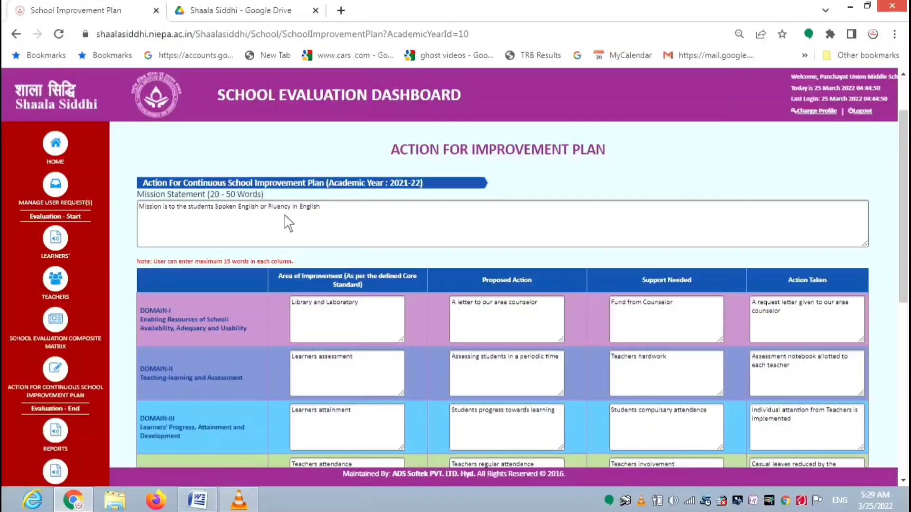
{"action": "scroll", "coordinate": [387, 233], "scroll_direction": "down", "scroll_amount": 3}
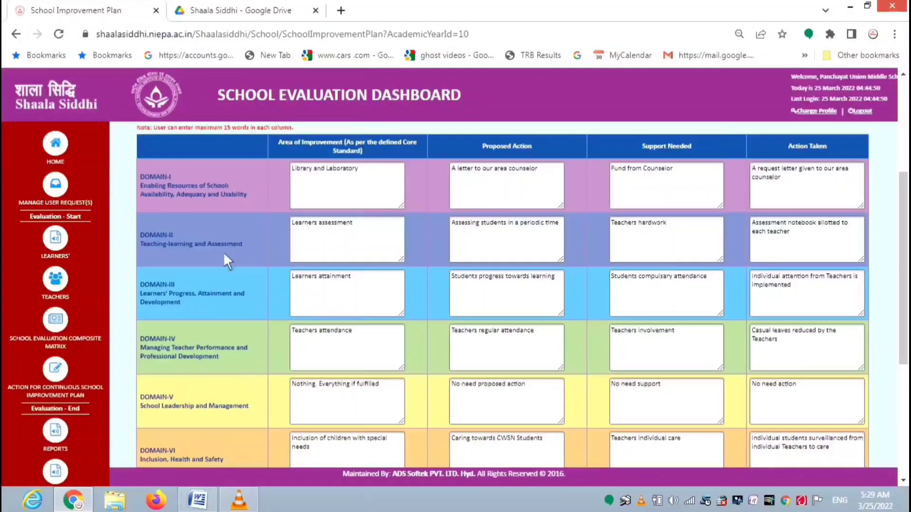
{"action": "mouse_move", "coordinate": [71, 321]}
{"action": "left_click", "coordinate": [368, 180]}
{"action": "left_click", "coordinate": [547, 174]}
{"action": "scroll", "coordinate": [384, 320], "scroll_direction": "down", "scroll_amount": 1}
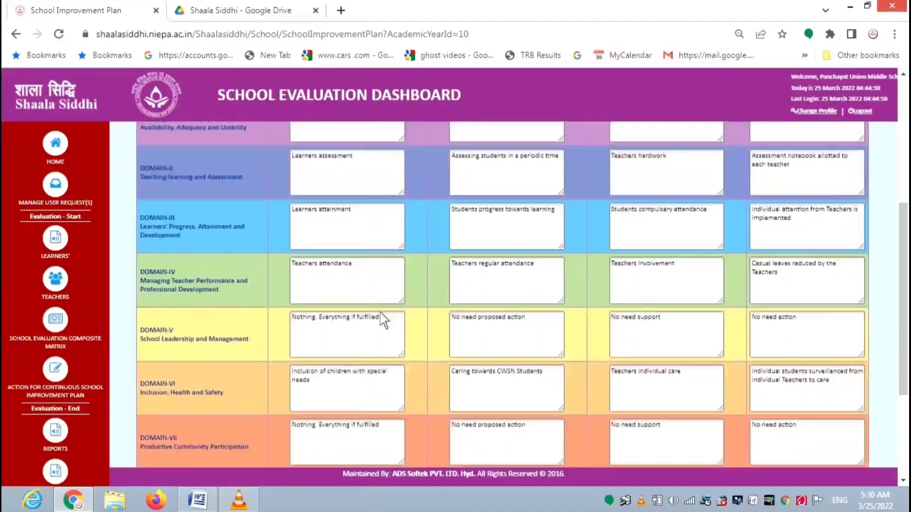
Step: Review the improvement plan's entries for the remaining domains, recheck the mission statement, and inspect the Final Submission section
{"action": "scroll", "coordinate": [386, 361], "scroll_direction": "down", "scroll_amount": 2}
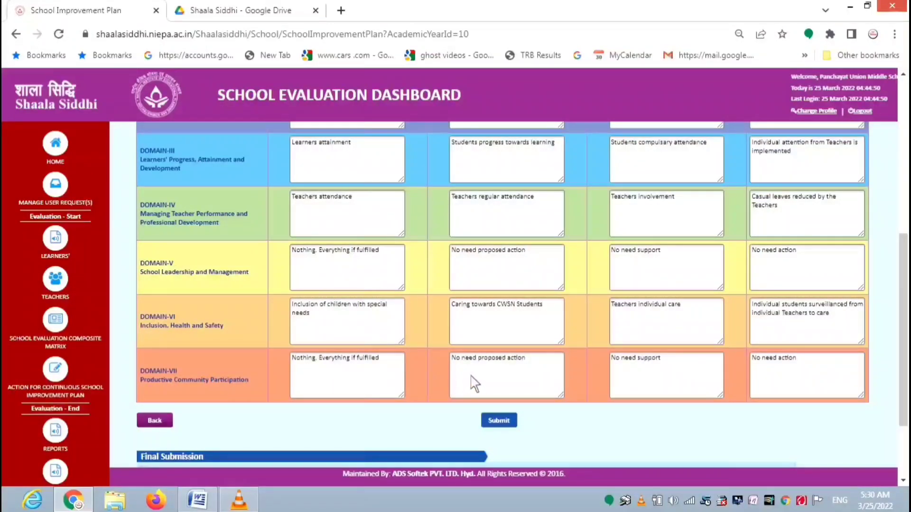
{"action": "scroll", "coordinate": [474, 360], "scroll_direction": "up", "scroll_amount": 3}
{"action": "scroll", "coordinate": [503, 280], "scroll_direction": "down", "scroll_amount": 2}
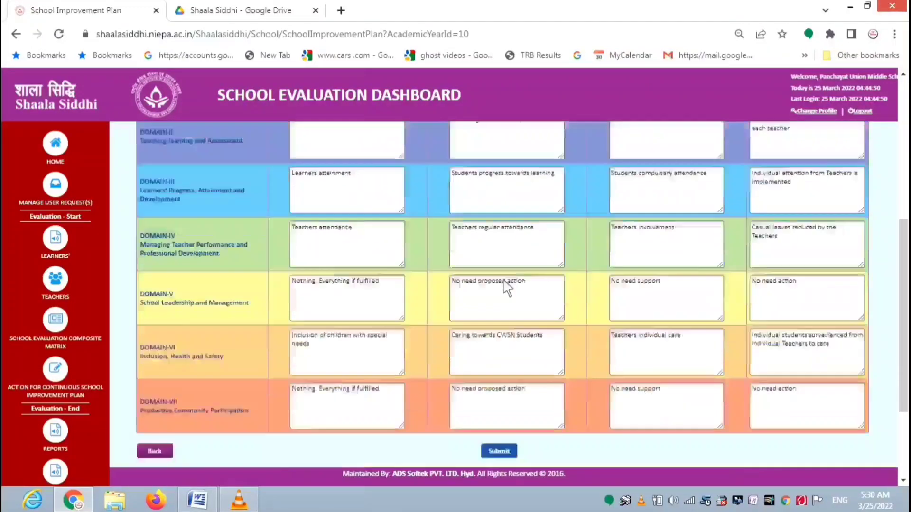
{"action": "scroll", "coordinate": [506, 287], "scroll_direction": "down", "scroll_amount": 1}
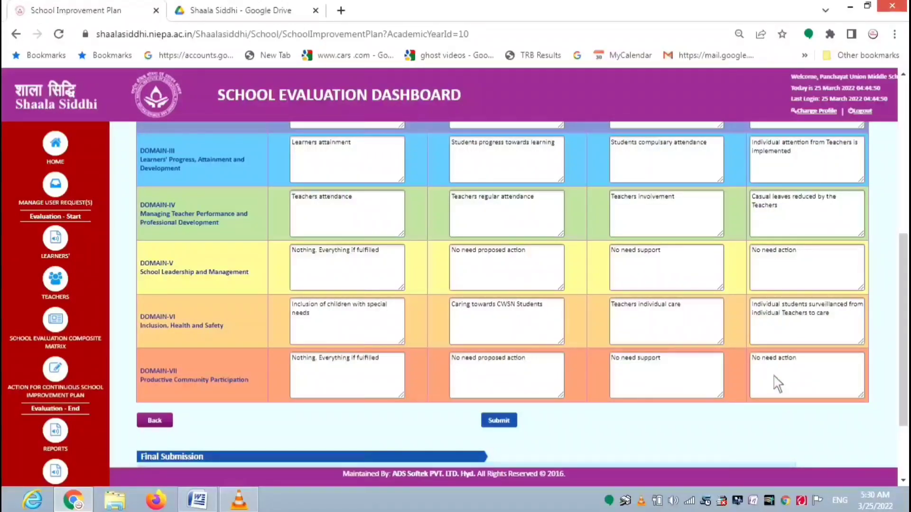
{"action": "scroll", "coordinate": [817, 380], "scroll_direction": "up", "scroll_amount": 3}
{"action": "scroll", "coordinate": [808, 302], "scroll_direction": "down", "scroll_amount": 4}
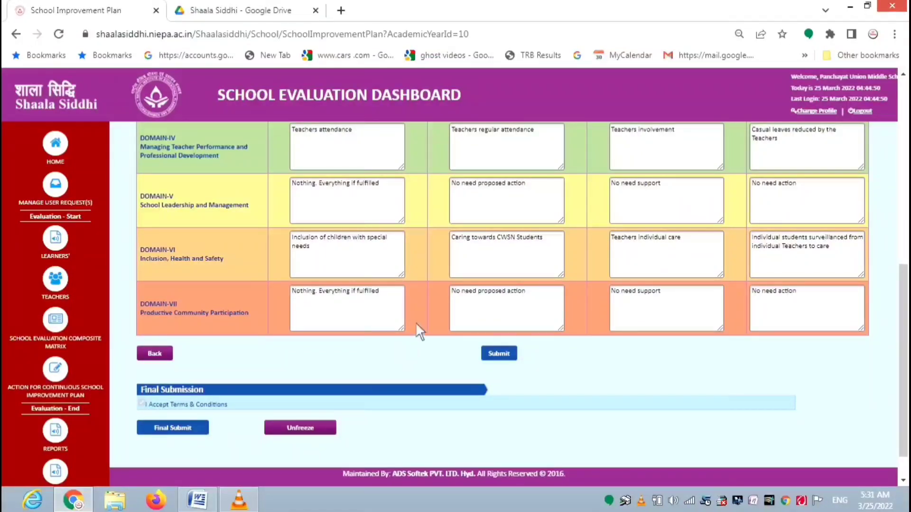
{"action": "scroll", "coordinate": [414, 322], "scroll_direction": "up", "scroll_amount": 7}
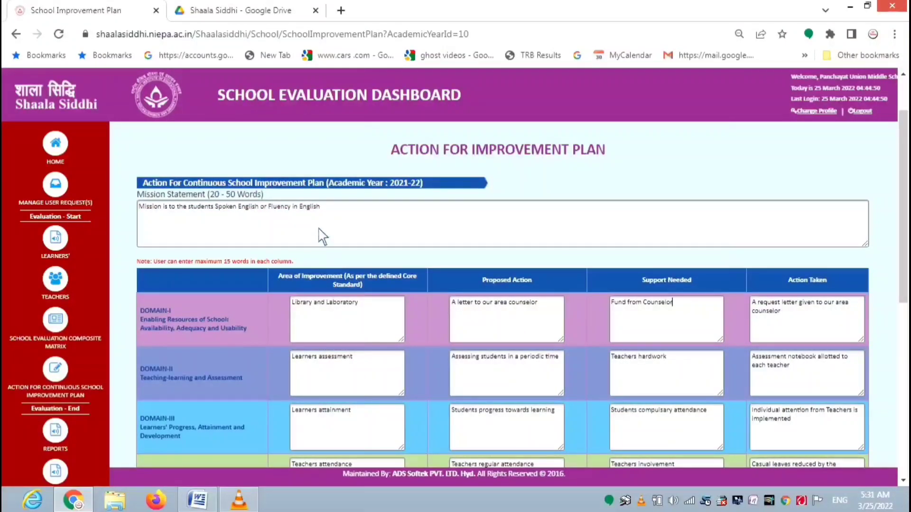
{"action": "scroll", "coordinate": [588, 311], "scroll_direction": "down", "scroll_amount": 3}
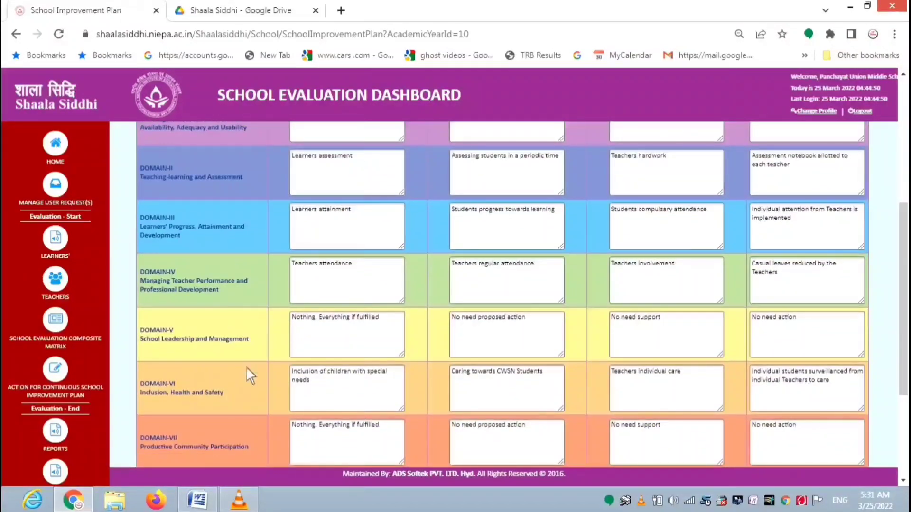
{"action": "scroll", "coordinate": [246, 366], "scroll_direction": "down", "scroll_amount": 4}
Step: Open the School Self Evaluation Report for 2021-22 and export it as a Word document
{"action": "mouse_move", "coordinate": [80, 420]}
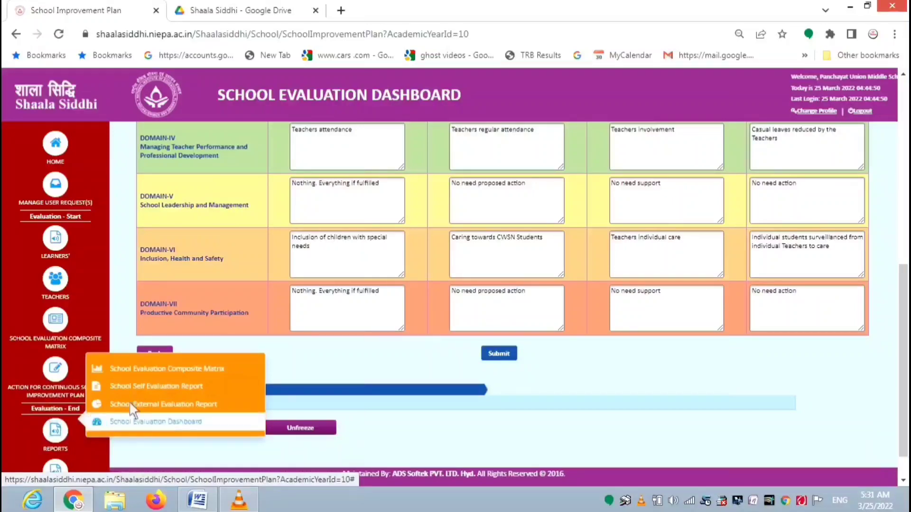
{"action": "left_click", "coordinate": [174, 385]}
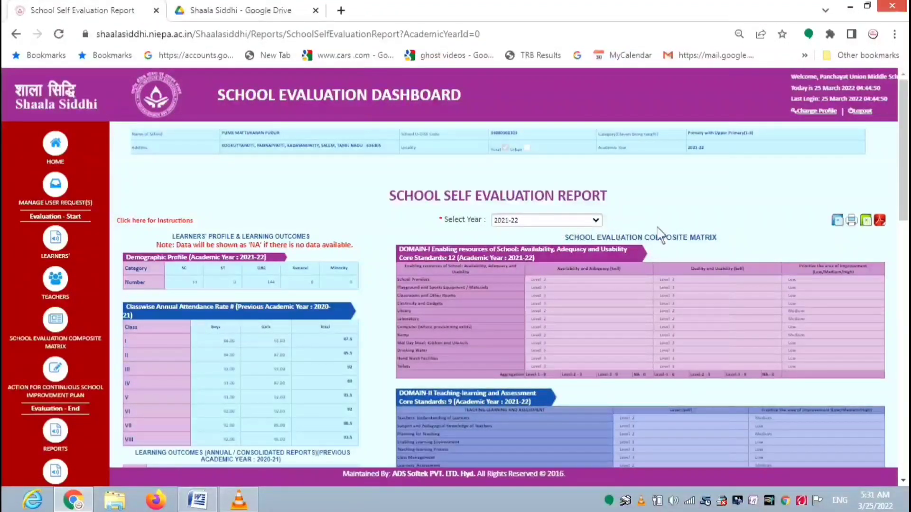
{"action": "left_click", "coordinate": [844, 225]}
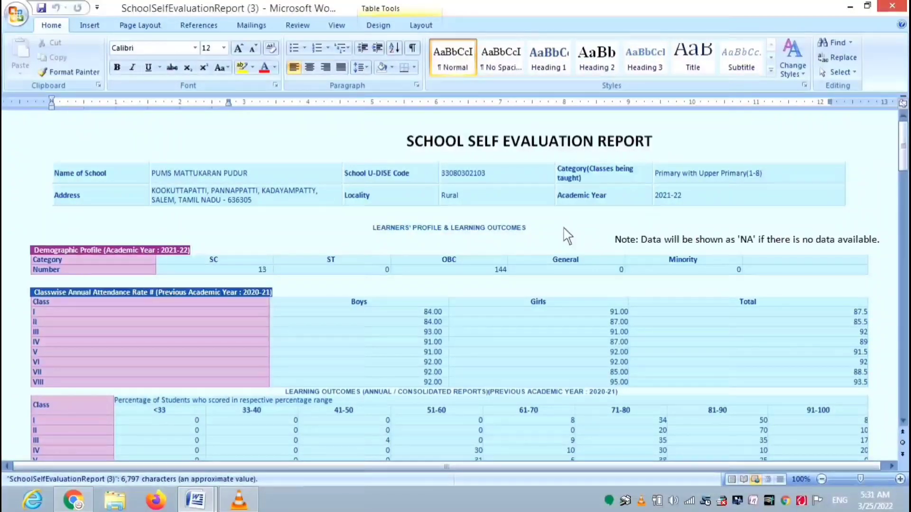
Step: Switch back to Chrome and log out of the School Evaluation Dashboard
{"action": "left_click", "coordinate": [74, 501]}
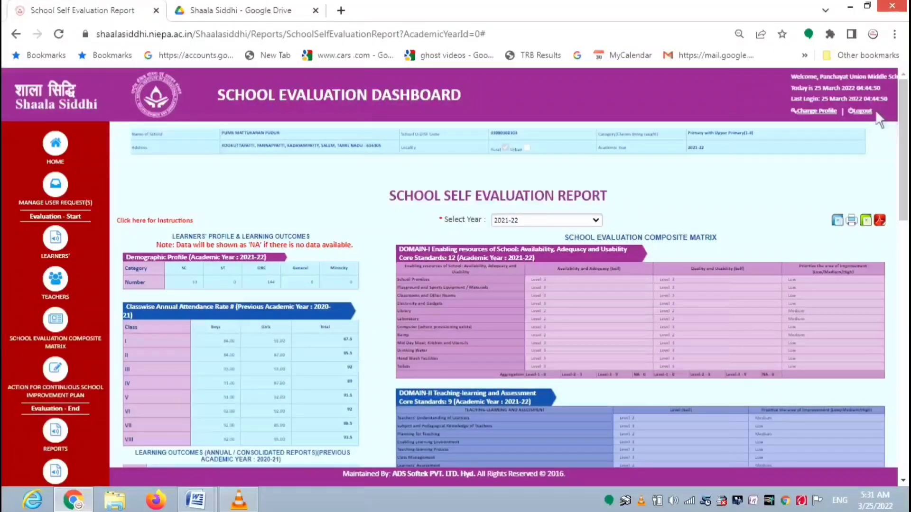
{"action": "left_click", "coordinate": [860, 111]}
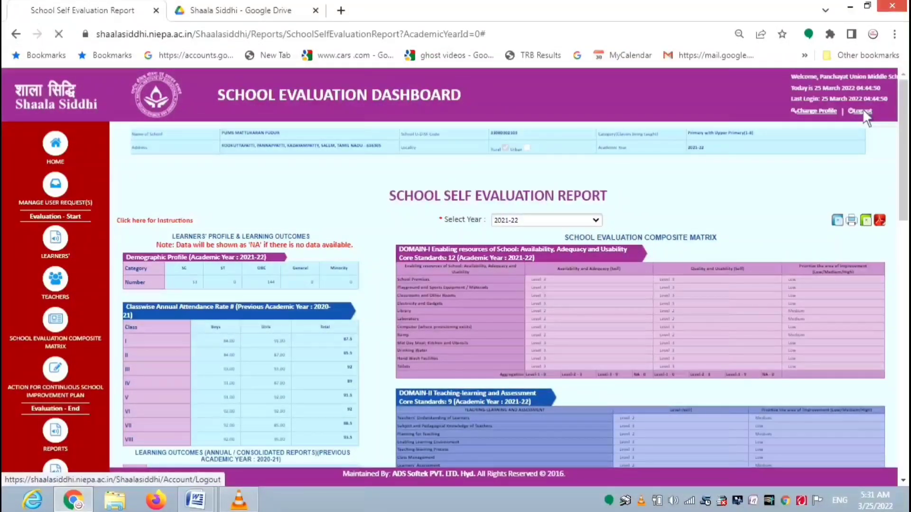